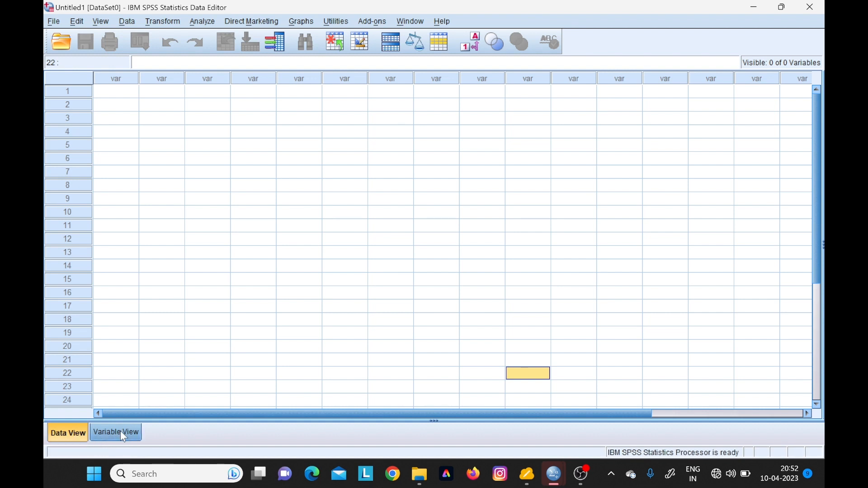
Step: Compare the empty dataset's Data View and Variable View layouts, finishing in Variable View
left_click(133, 432)
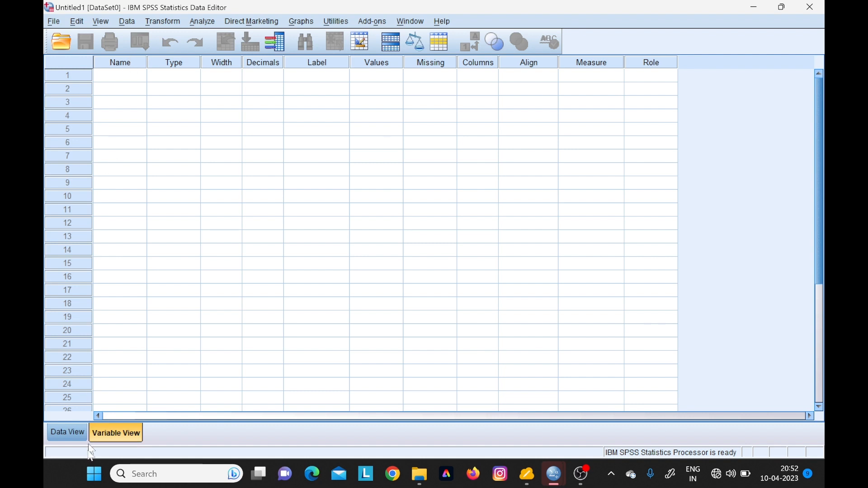
left_click(73, 436)
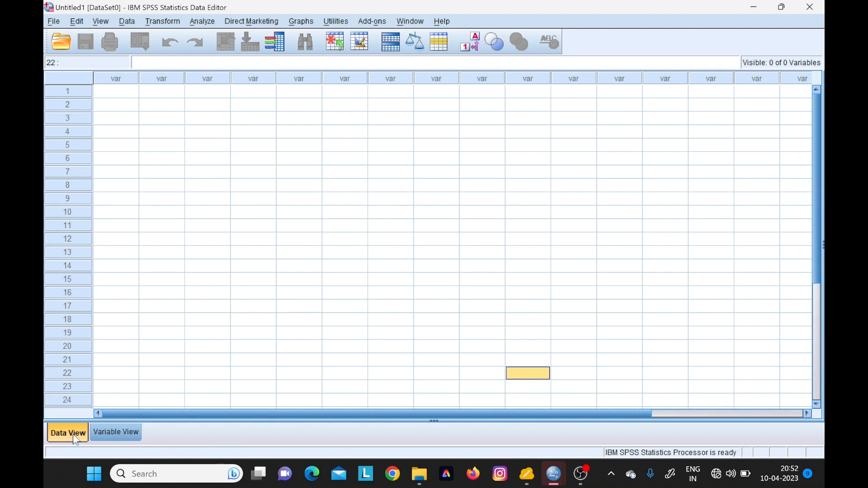
left_click(111, 436)
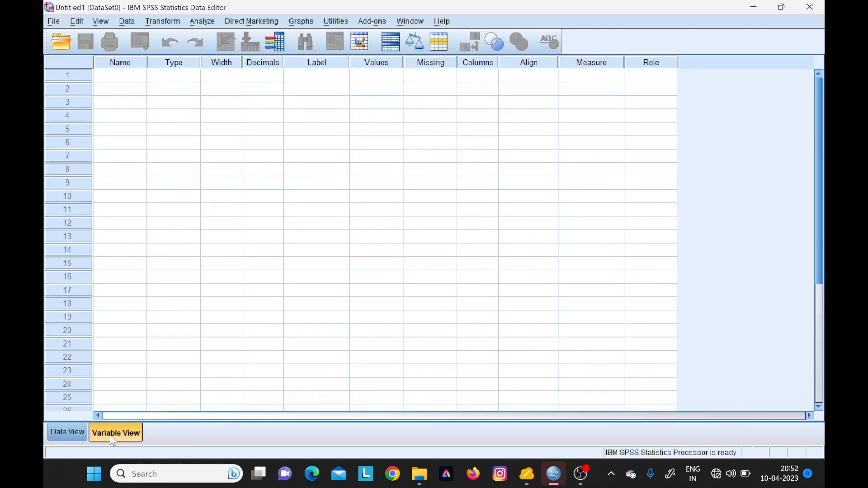
left_click(70, 434)
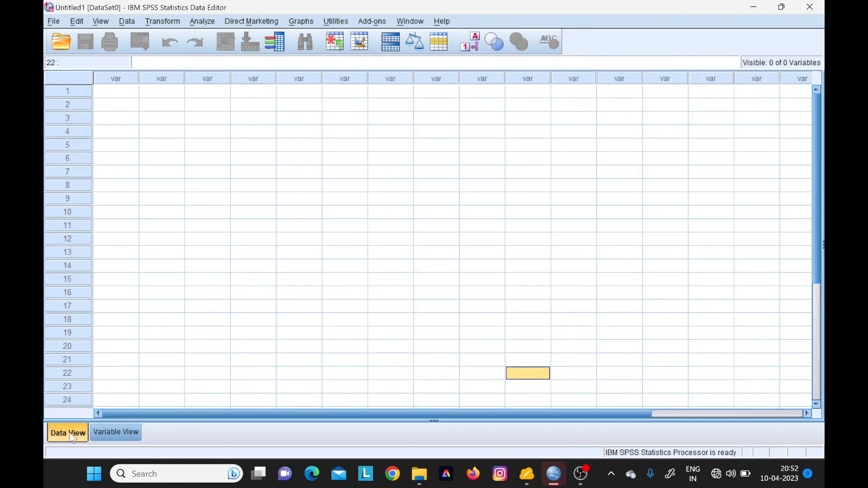
left_click(113, 435)
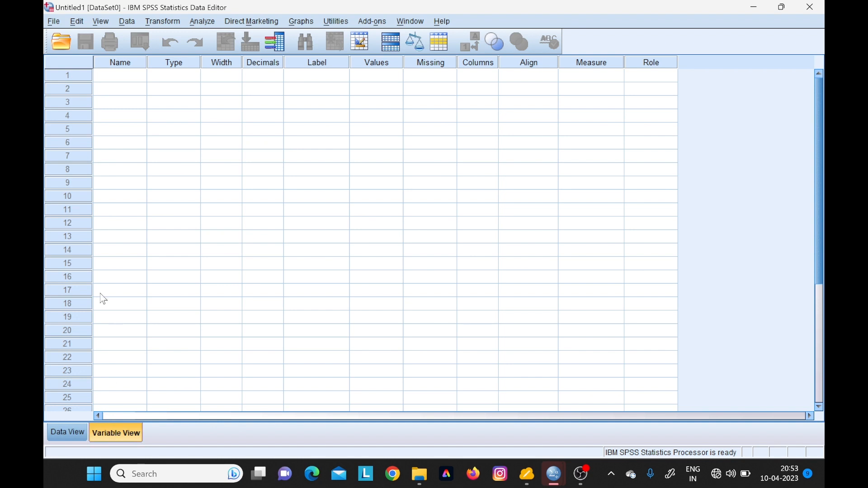
Step: Start opening a data file and set the file type to Excel (*.xls, *.xlsx, *.xlsm)
left_click(58, 43)
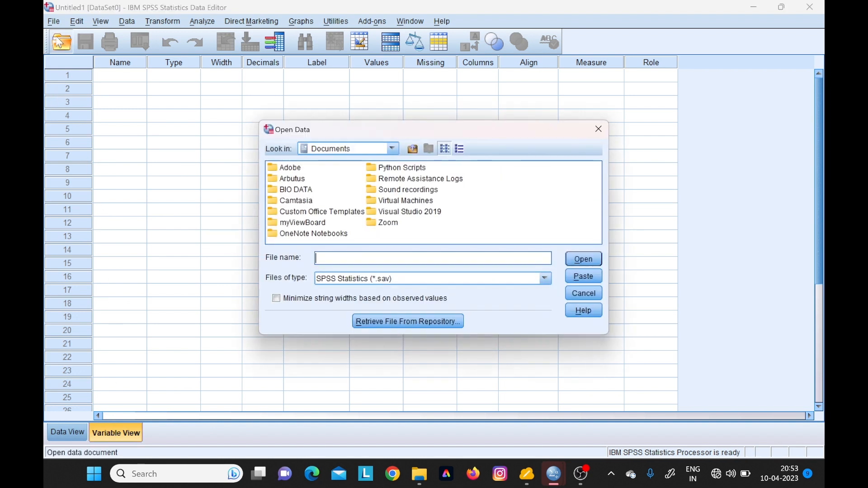
left_click(598, 129)
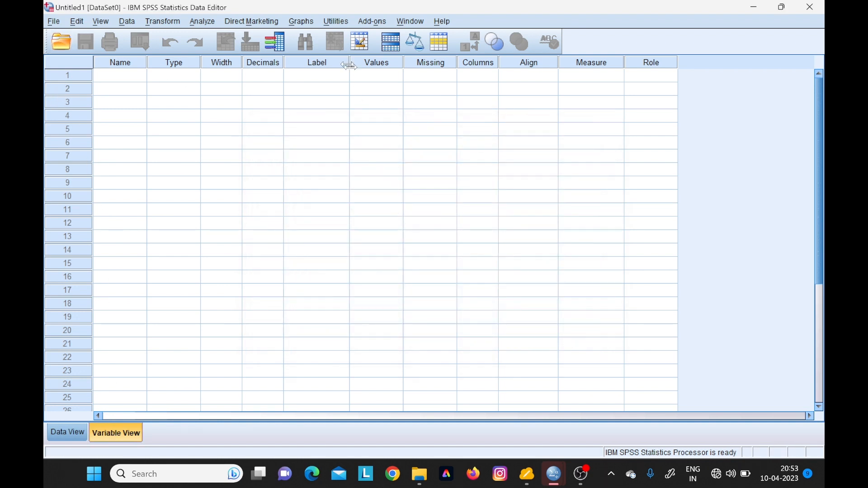
left_click(61, 25)
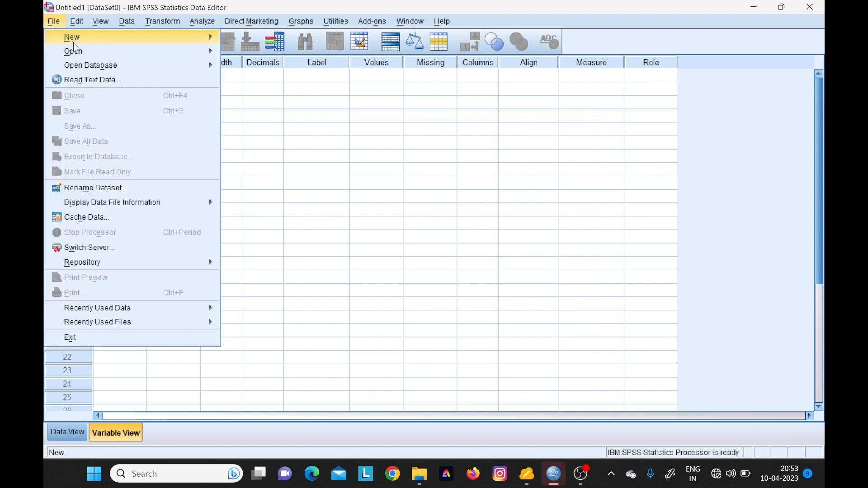
mouse_move(120, 72)
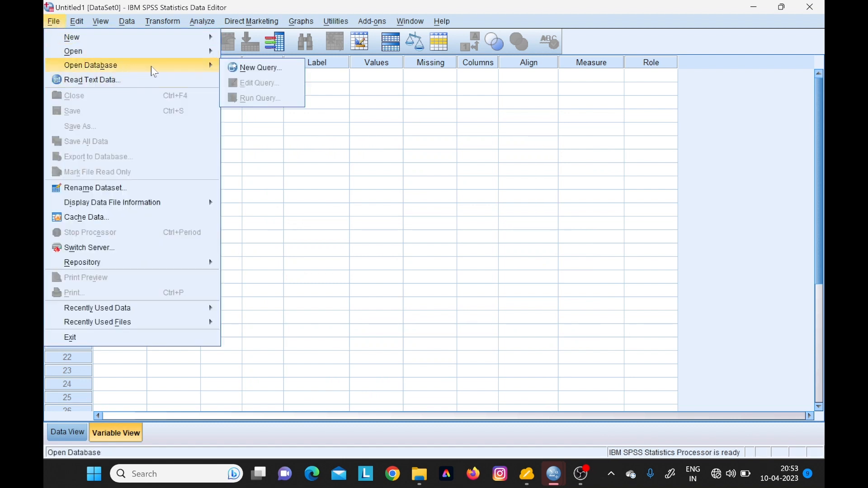
mouse_move(161, 53)
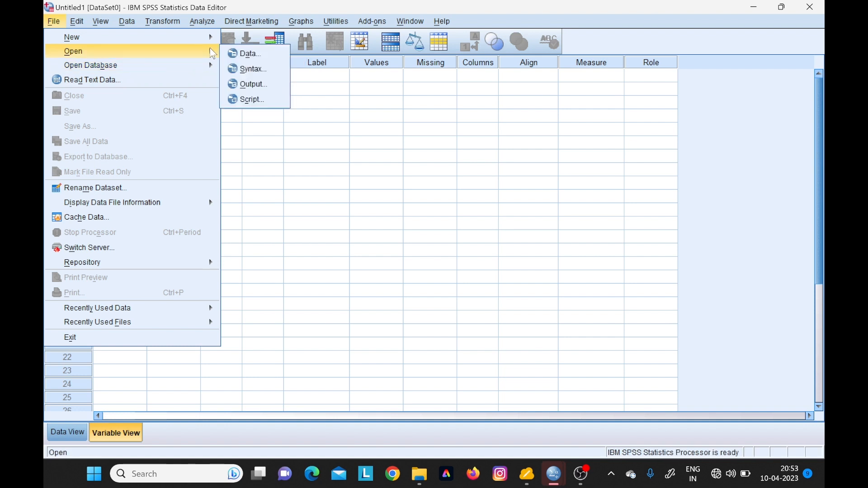
left_click(249, 54)
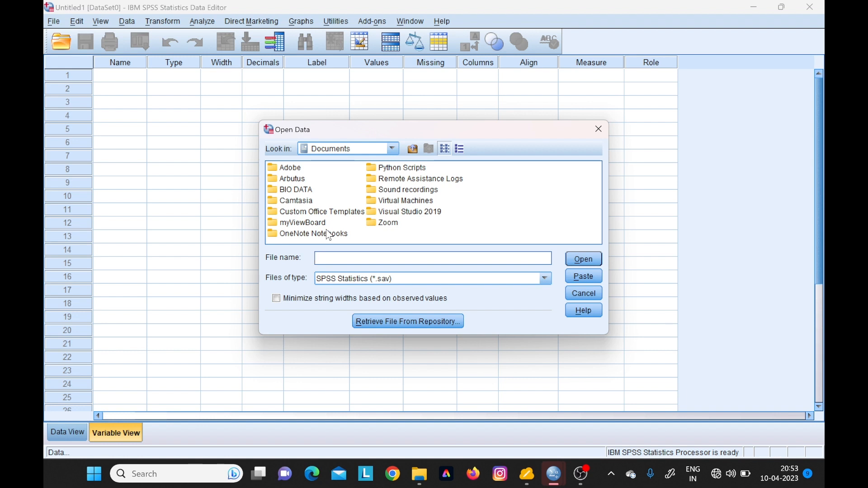
left_click(545, 279)
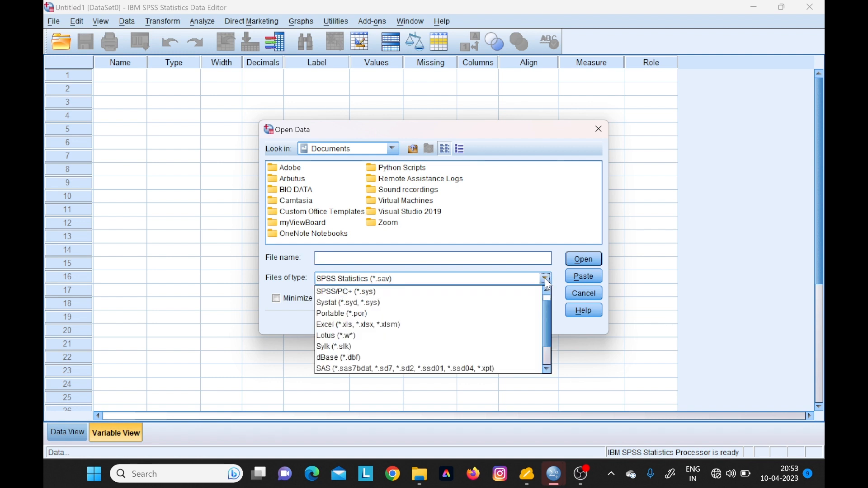
left_click(376, 325)
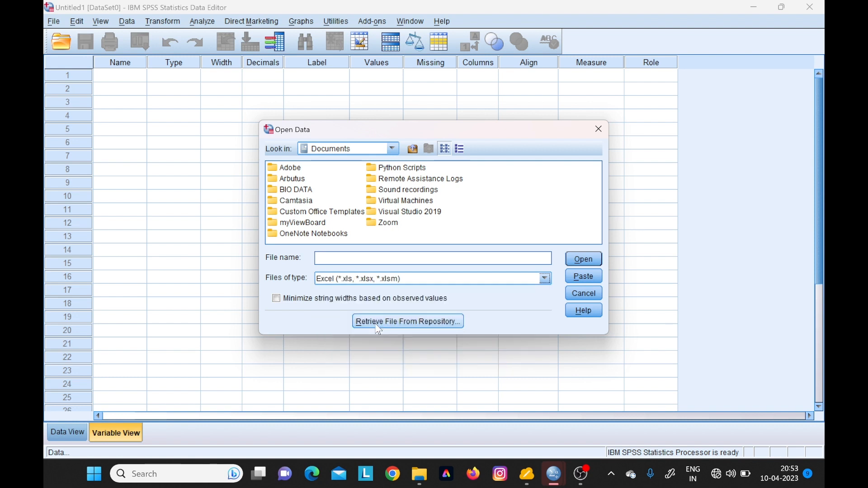
Step: Browse to the folder p on the Desktop as the location for the data file
left_click(392, 148)
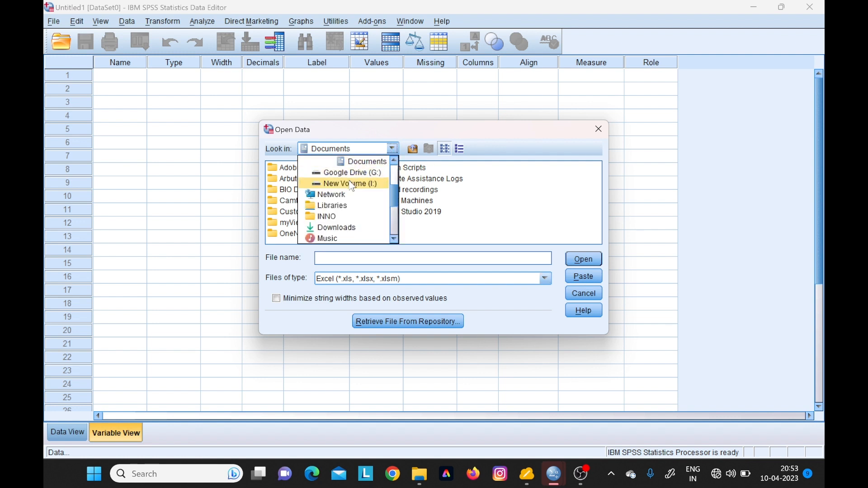
scroll(364, 186, "up", 2)
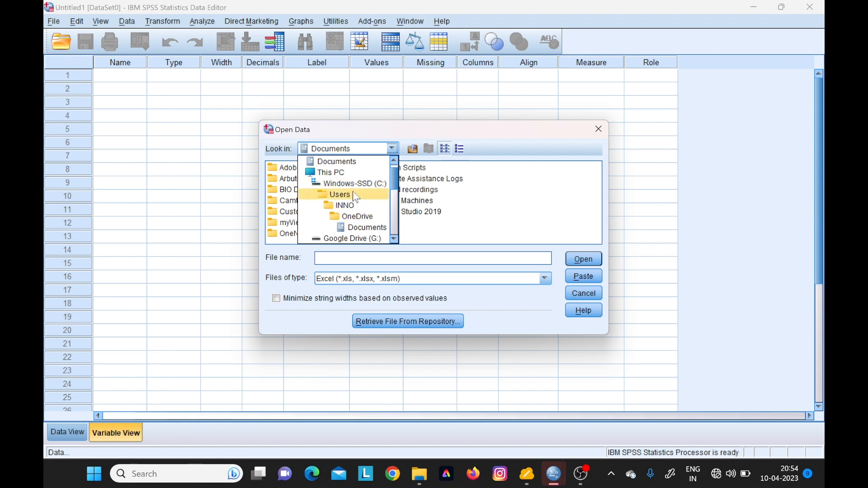
scroll(346, 176, "up", 1)
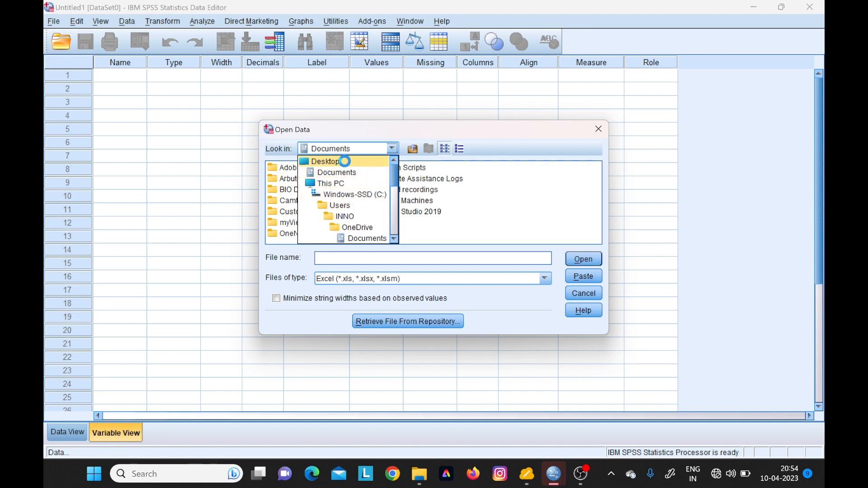
left_click(345, 163)
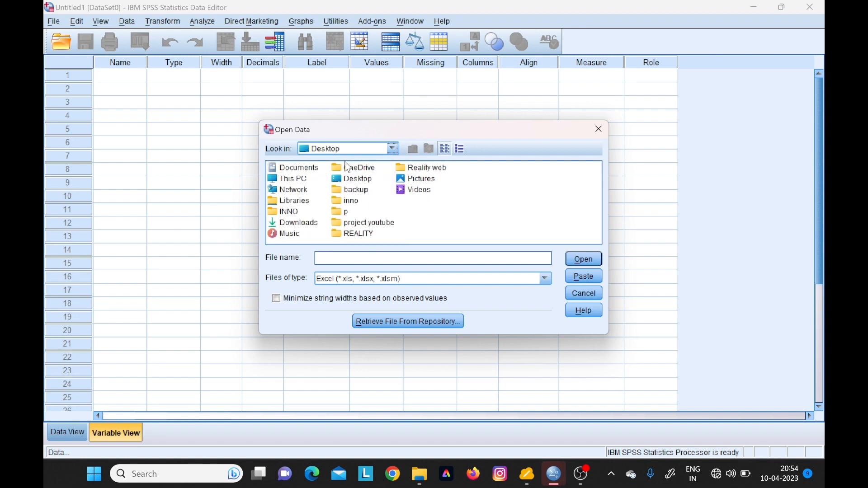
left_click(346, 213)
double_click(346, 212)
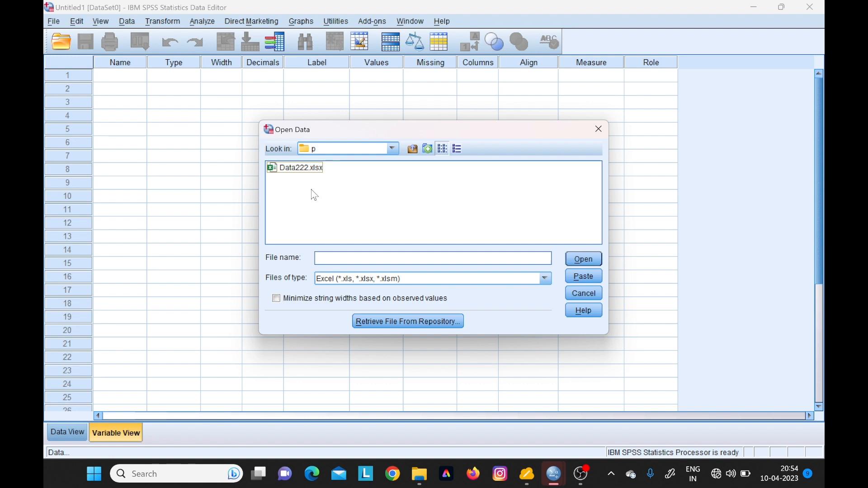
Step: Open Data222.xlsx, importing Sheet1 with variable names read from the first row of data
left_click(302, 169)
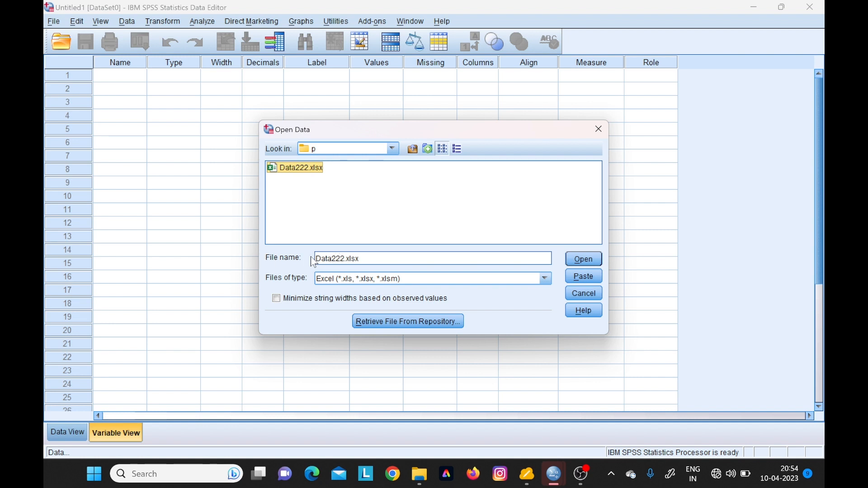
left_click(582, 261)
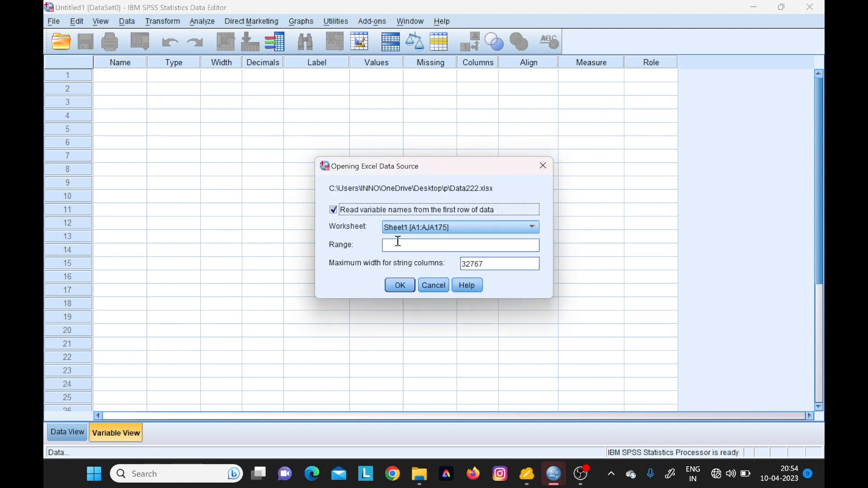
left_click(400, 286)
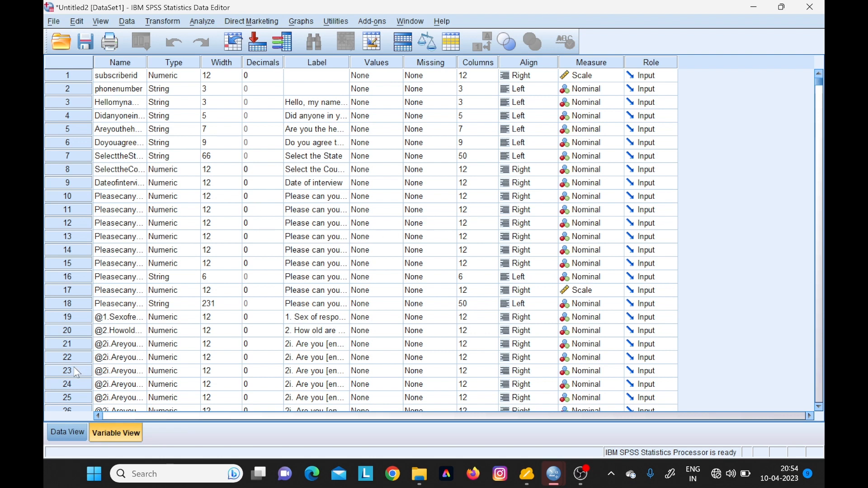
Step: Examine the imported cases in Data View and compare them with their definitions in Variable View
left_click(72, 428)
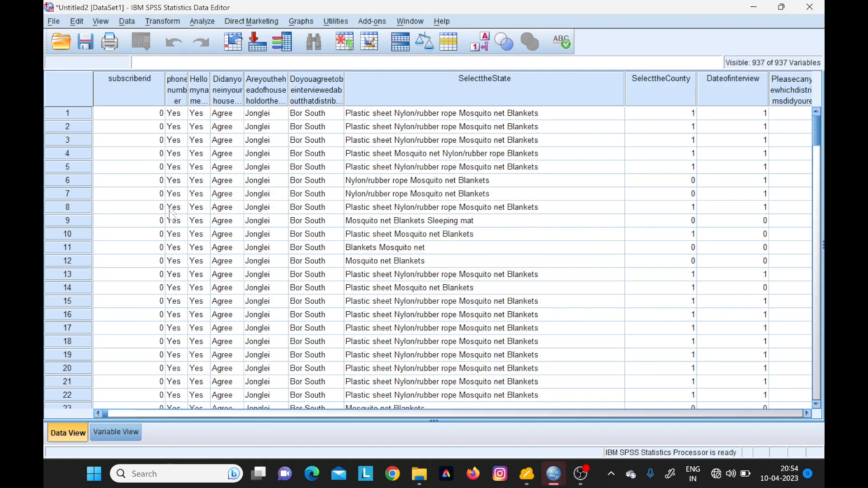
scroll(148, 130, "down", 16)
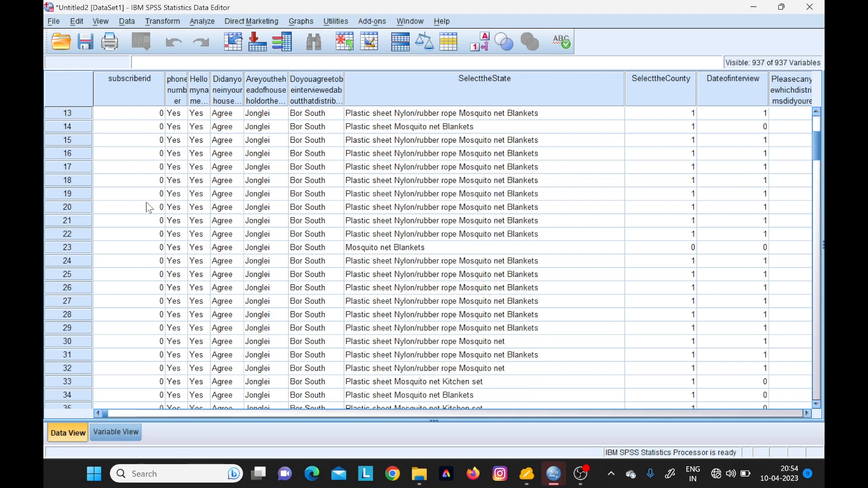
scroll(149, 208, "down", 20)
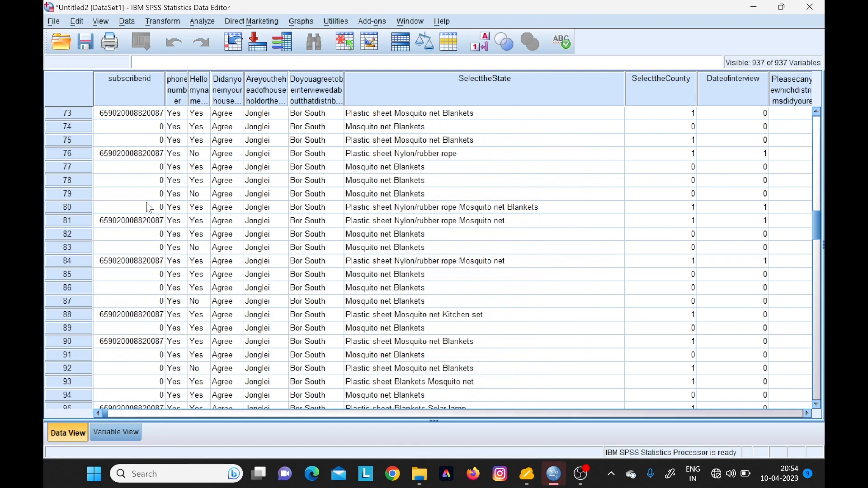
scroll(148, 209, "down", 5)
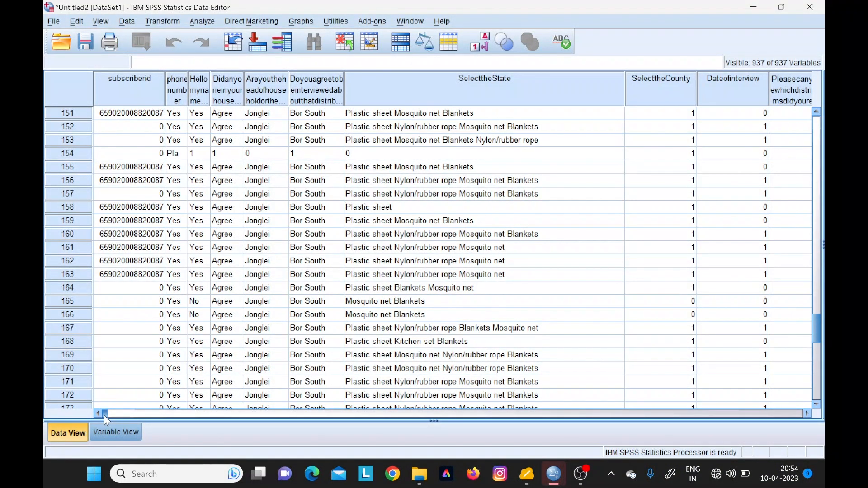
mouse_move(104, 415)
left_mouse_down()
mouse_move(192, 416)
mouse_move(100, 412)
left_mouse_up()
left_click(114, 432)
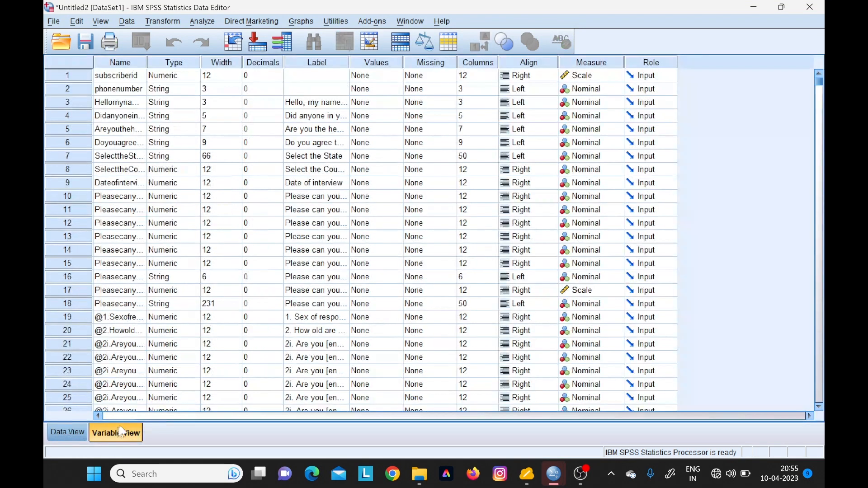
left_click(80, 437)
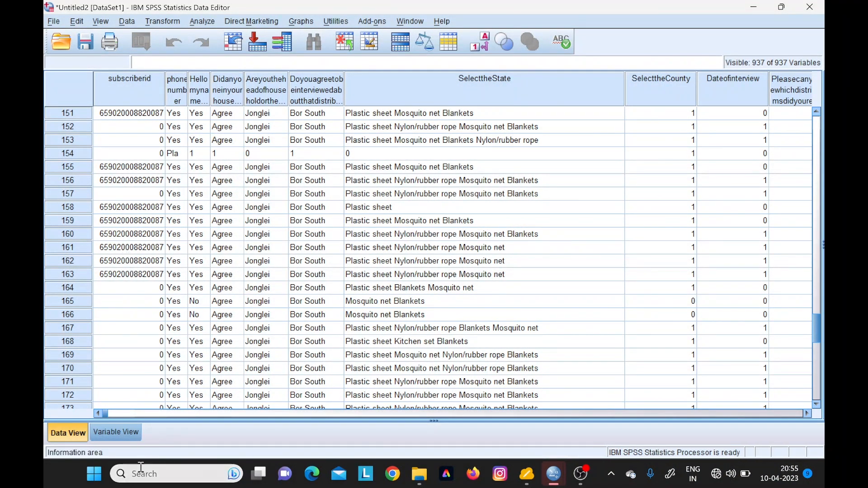
Step: Widen the Name column in Variable View and compare the variable names with the headings in Data View
left_click(131, 433)
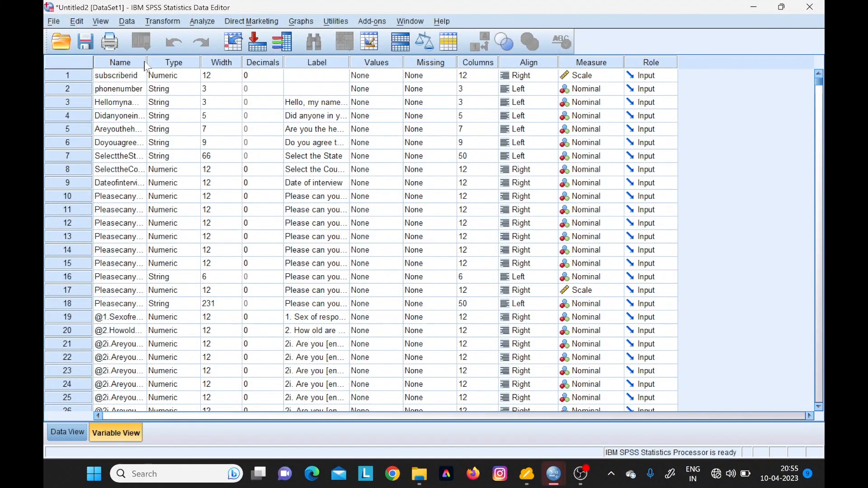
left_click_drag(146, 61, 237, 68)
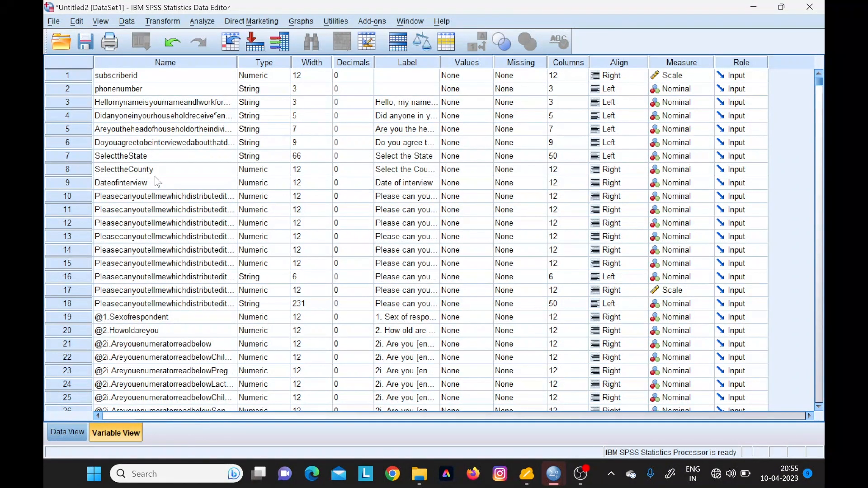
left_click(75, 433)
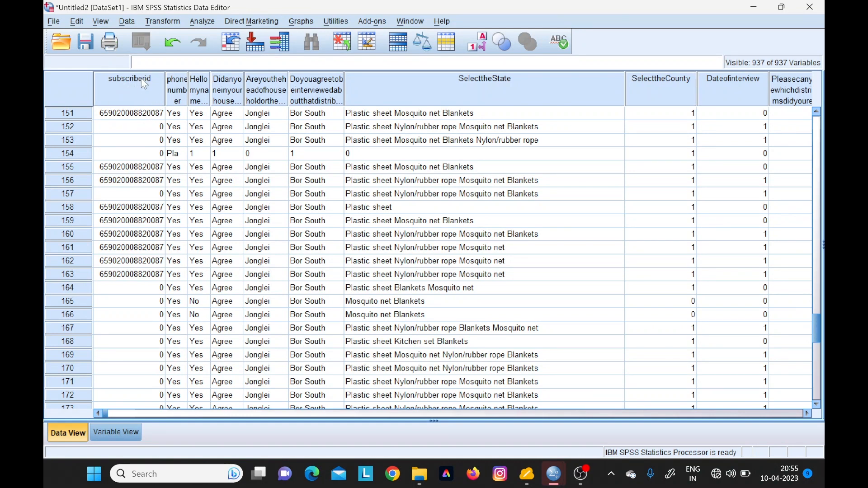
left_click(114, 432)
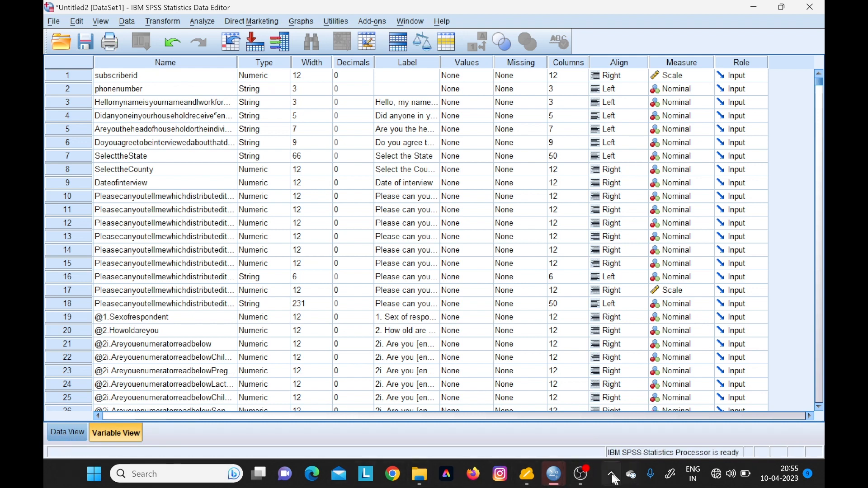
Step: Switch to the whiteboard app and handwrite the heading "Data" in blue near the top of the page
left_click(529, 477)
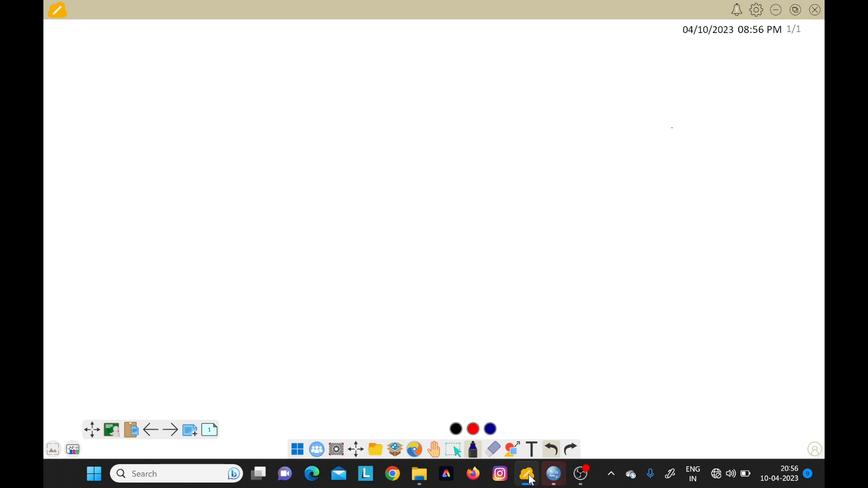
left_click_drag(332, 41, 321, 63)
left_click_drag(366, 49, 368, 48)
mouse_move(375, 33)
left_mouse_down()
mouse_move(375, 57)
mouse_move(392, 43)
left_mouse_up()
left_click_drag(389, 46, 392, 68)
Step: Draw two curved branches from the "Data" heading and handwrite "Qualitative data" and "Quantitative data" at their ends
left_click_drag(340, 69, 271, 112)
mouse_move(146, 113)
left_mouse_down()
mouse_move(158, 168)
mouse_move(205, 126)
mouse_move(229, 148)
mouse_move(229, 136)
mouse_move(242, 131)
mouse_move(261, 151)
mouse_move(341, 128)
mouse_move(370, 142)
mouse_move(383, 123)
left_mouse_up()
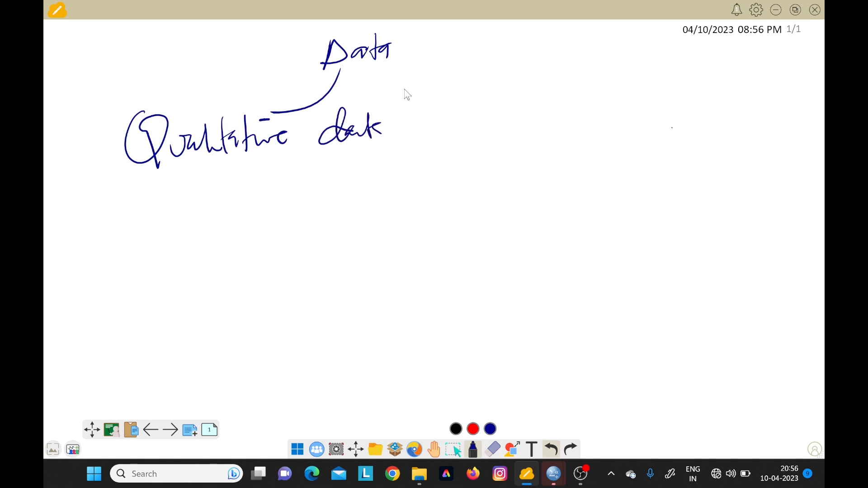
left_click_drag(397, 69, 497, 95)
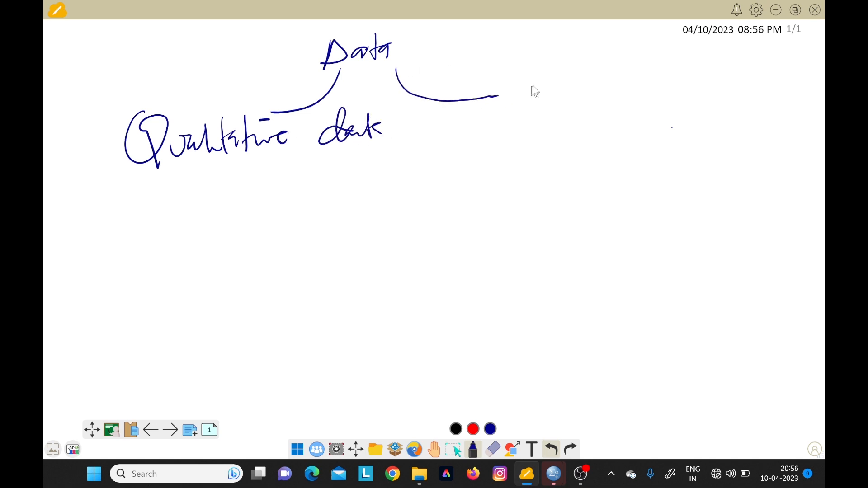
mouse_move(554, 82)
left_mouse_down()
mouse_move(537, 78)
mouse_move(576, 116)
mouse_move(624, 107)
mouse_move(646, 119)
mouse_move(713, 102)
mouse_move(698, 84)
mouse_move(756, 107)
mouse_move(789, 78)
mouse_move(800, 112)
left_mouse_up()
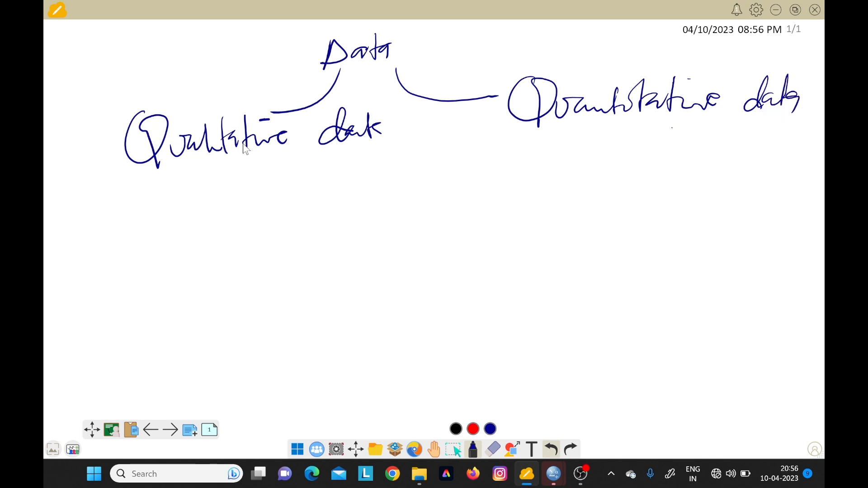
Step: Branch "Qualitative data" into handwritten "Nominal" and "Ordinal", and add "Country" and "Gender" as examples under "Nominal"
left_click_drag(240, 151, 194, 192)
mouse_move(99, 244)
left_mouse_down()
mouse_move(124, 201)
mouse_move(145, 229)
mouse_move(210, 217)
left_mouse_up()
mouse_move(246, 157)
left_mouse_down()
mouse_move(272, 183)
mouse_move(303, 181)
left_mouse_up()
mouse_move(337, 175)
left_mouse_down()
mouse_move(329, 178)
mouse_move(364, 192)
mouse_move(419, 174)
mouse_move(429, 184)
left_mouse_up()
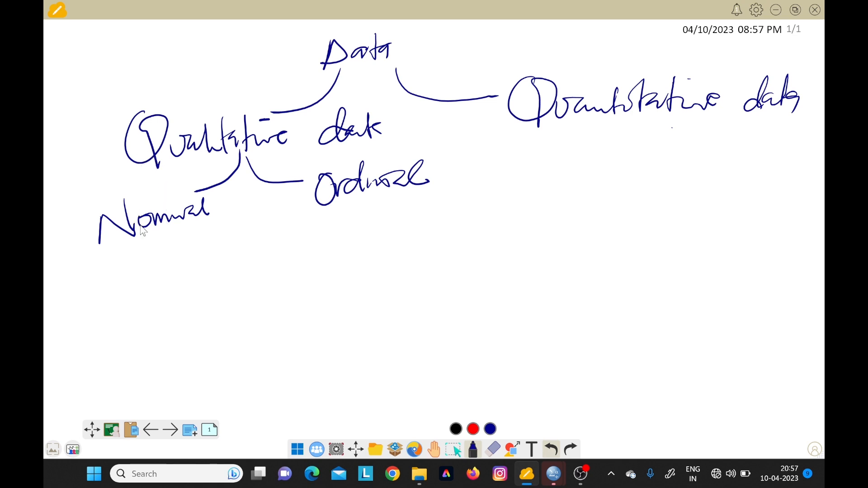
mouse_move(141, 225)
left_mouse_down()
mouse_move(146, 250)
mouse_move(252, 234)
mouse_move(254, 249)
left_mouse_up()
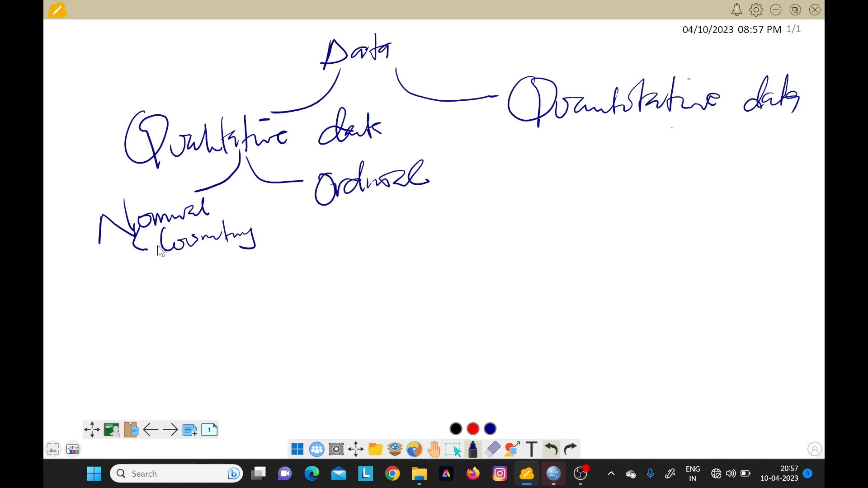
mouse_move(137, 250)
left_mouse_down()
mouse_move(162, 277)
mouse_move(260, 262)
left_mouse_up()
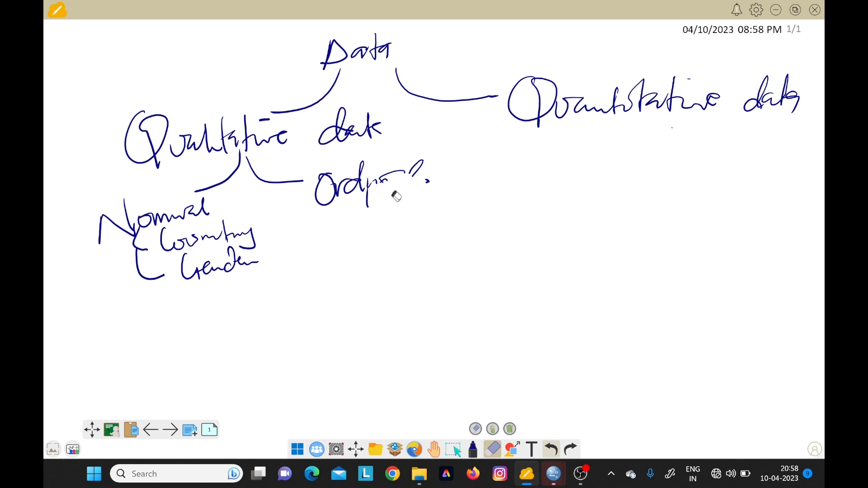
Step: Handwrite "Classes" beside "Ordinal" with the pen and list "First class", "Second class" and "Third" next to it, each after a dash
left_click(473, 450)
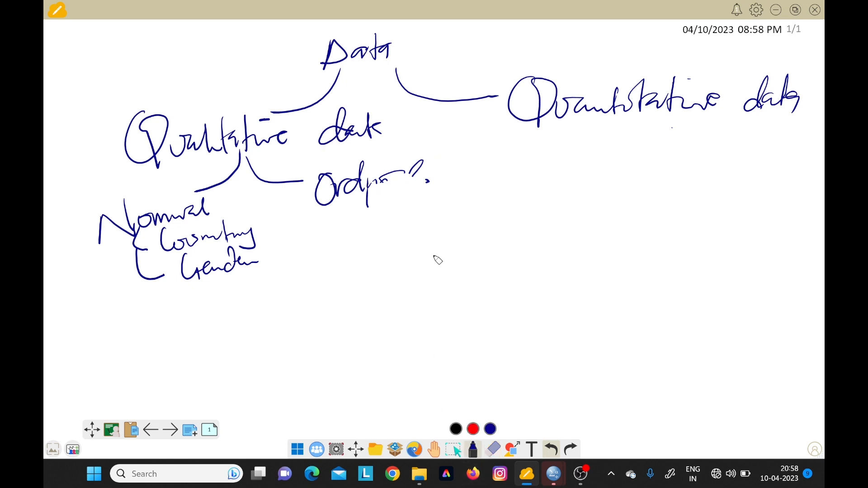
mouse_move(383, 204)
left_mouse_down()
mouse_move(393, 194)
mouse_move(405, 215)
mouse_move(514, 180)
mouse_move(534, 193)
mouse_move(622, 168)
mouse_move(643, 173)
left_mouse_up()
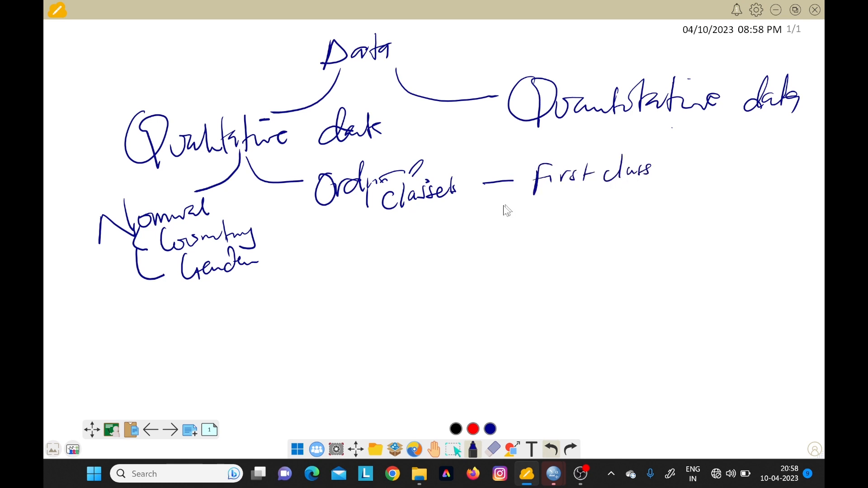
mouse_move(487, 212)
left_mouse_down()
mouse_move(600, 205)
mouse_move(610, 212)
mouse_move(690, 195)
mouse_move(694, 206)
left_mouse_up()
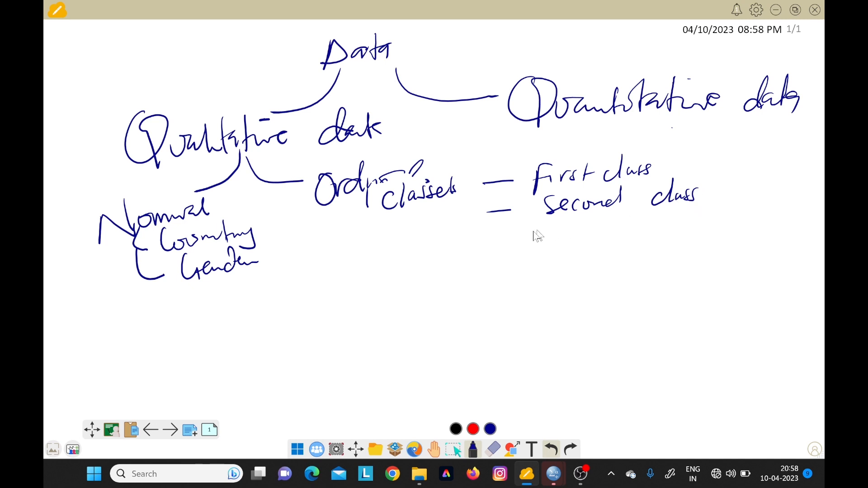
left_click_drag(489, 244, 513, 244)
mouse_move(565, 220)
left_mouse_down()
mouse_move(562, 244)
mouse_move(618, 232)
left_mouse_up()
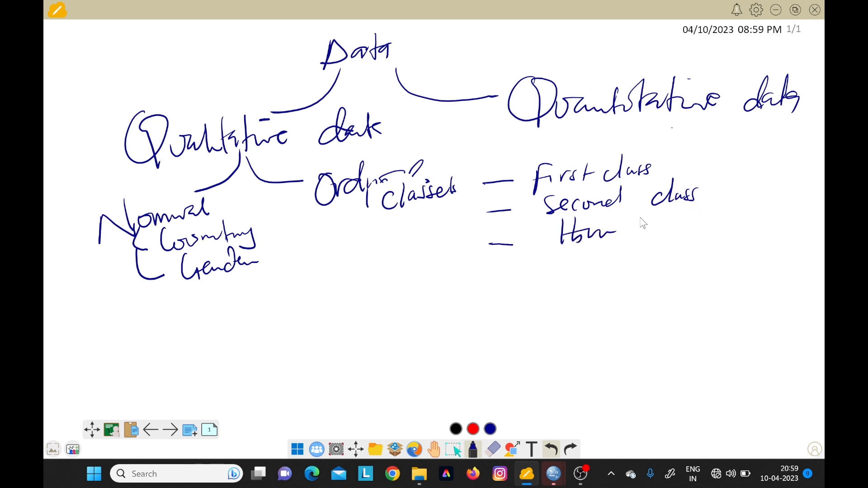
Step: Handwrite the ranks "First", "Second" and "Third" with tick marks below the ordinal classes
mouse_move(374, 272)
left_mouse_down()
mouse_move(402, 282)
mouse_move(440, 264)
mouse_move(468, 270)
mouse_move(473, 256)
mouse_move(478, 265)
left_mouse_up()
left_click_drag(385, 290, 411, 301)
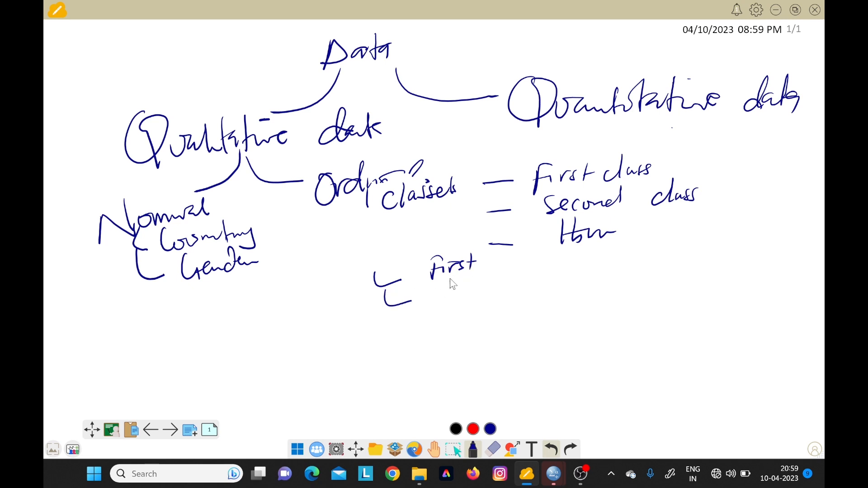
mouse_move(449, 280)
left_mouse_down()
mouse_move(445, 297)
mouse_move(474, 284)
mouse_move(483, 291)
mouse_move(507, 287)
mouse_move(518, 269)
left_mouse_up()
left_click_drag(394, 323, 414, 327)
mouse_move(453, 302)
left_mouse_down()
mouse_move(463, 322)
mouse_move(500, 294)
mouse_move(503, 318)
left_mouse_up()
Step: Add three handwritten ratings ranging from "Good" to "Worst" with marks below the "First", "Second", "Third" list
left_click_drag(351, 337, 380, 353)
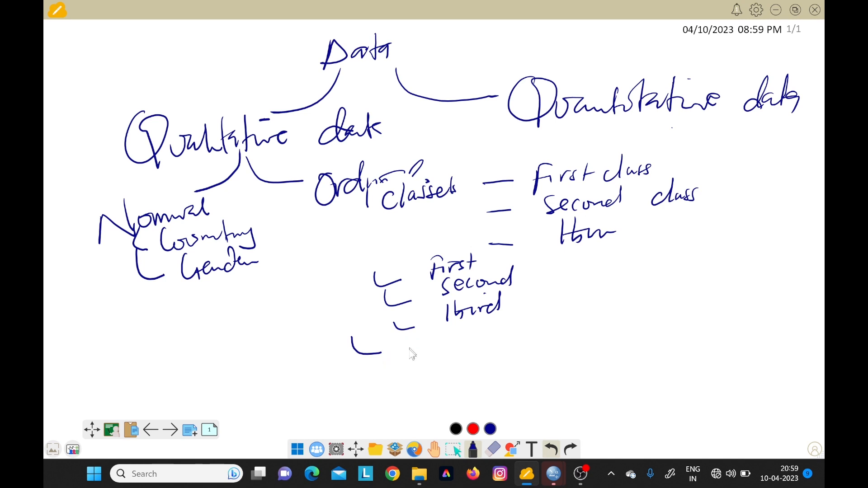
mouse_move(412, 336)
left_mouse_down()
mouse_move(423, 356)
mouse_move(463, 341)
left_mouse_up()
mouse_move(363, 371)
left_mouse_down()
mouse_move(389, 378)
mouse_move(423, 361)
mouse_move(441, 377)
mouse_move(459, 375)
mouse_move(462, 357)
left_mouse_up()
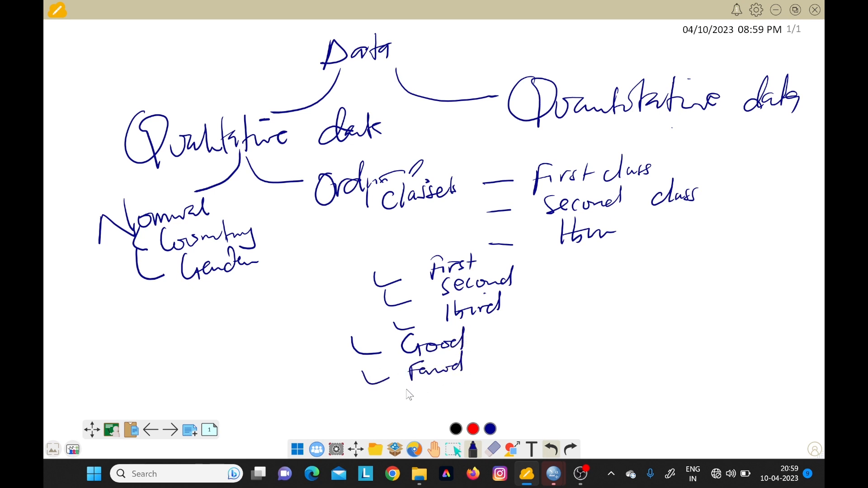
mouse_move(378, 398)
left_mouse_down()
mouse_move(445, 394)
mouse_move(476, 380)
left_mouse_up()
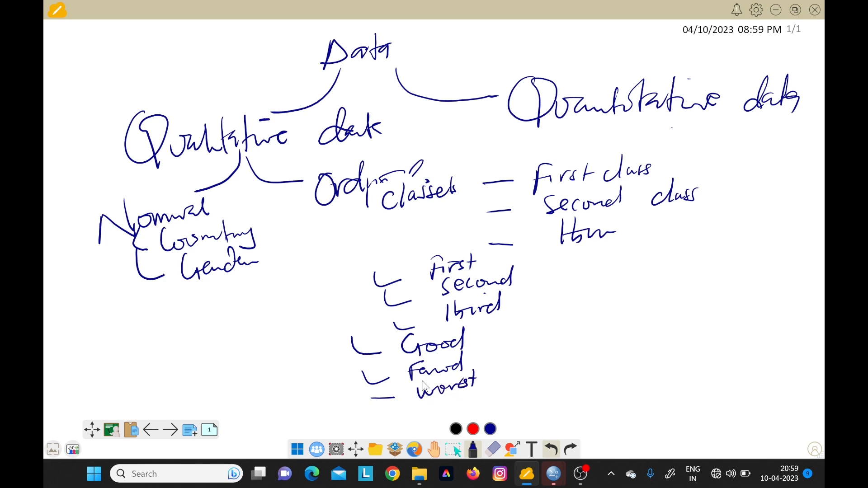
Step: Erase the first, second and third class list beside "Classes", and draw a branch from "Quantitative data" to a handwritten "Numerical"
left_click(499, 448)
mouse_move(592, 164)
left_mouse_down()
mouse_move(513, 196)
mouse_move(510, 184)
mouse_move(532, 175)
mouse_move(703, 179)
mouse_move(533, 206)
mouse_move(609, 208)
mouse_move(619, 149)
mouse_move(651, 196)
mouse_move(679, 200)
mouse_move(578, 240)
mouse_move(610, 235)
mouse_move(476, 235)
mouse_move(517, 242)
left_mouse_up()
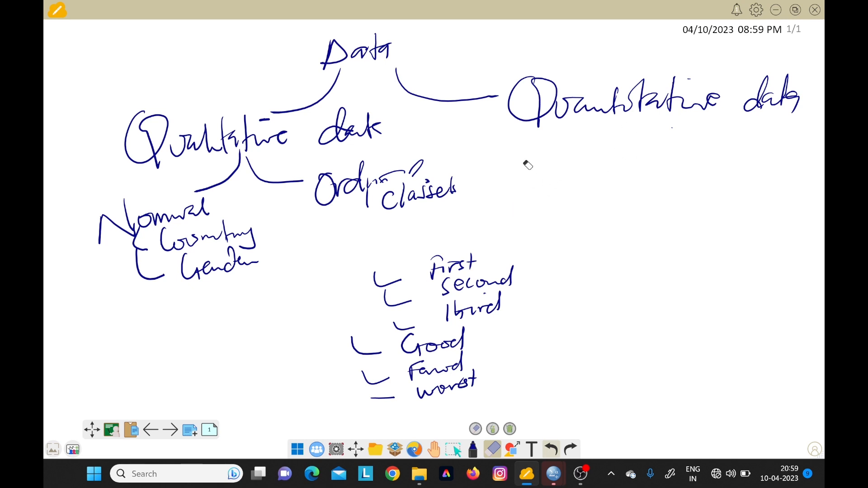
left_click(473, 449)
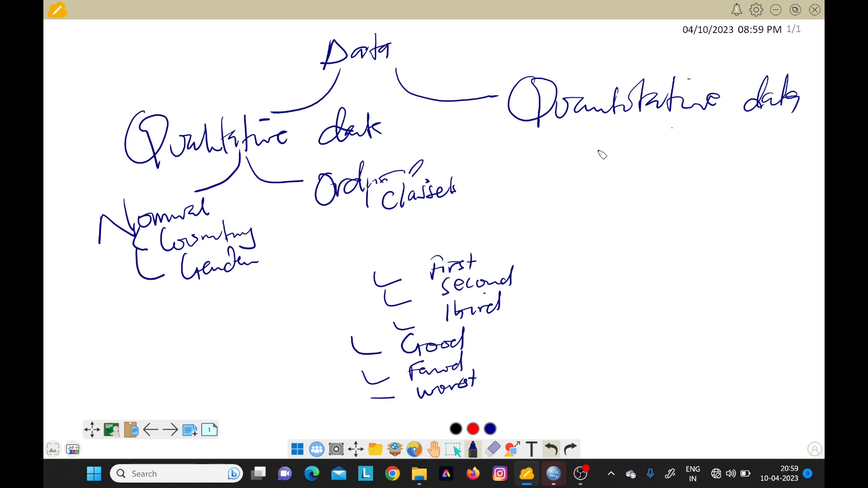
mouse_move(618, 132)
left_mouse_down()
mouse_move(608, 164)
mouse_move(592, 167)
mouse_move(556, 205)
mouse_move(578, 175)
mouse_move(588, 199)
mouse_move(601, 185)
mouse_move(619, 194)
mouse_move(687, 185)
left_mouse_up()
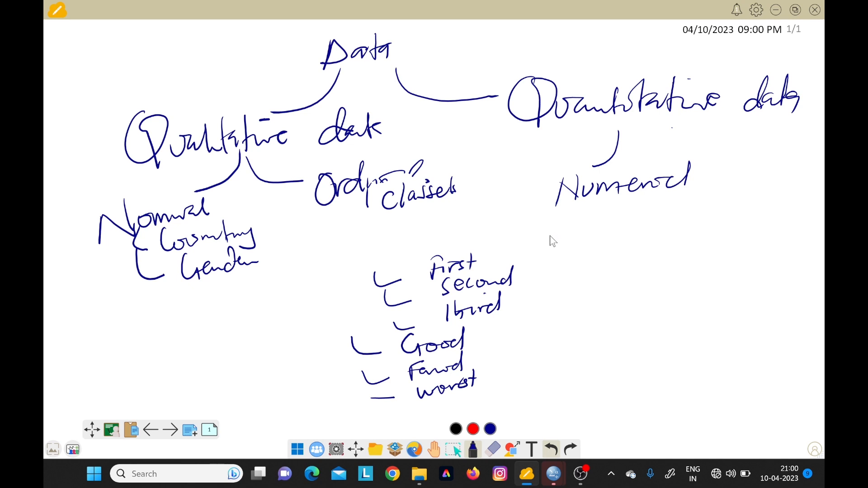
Step: Handwrite "1 - Discrete" below "Numerical" with the example "Age" and the values 5, 10, 15 and 30 beneath it
mouse_move(556, 226)
left_mouse_down()
mouse_move(554, 237)
mouse_move(524, 241)
mouse_move(667, 224)
left_mouse_up()
left_click(622, 214)
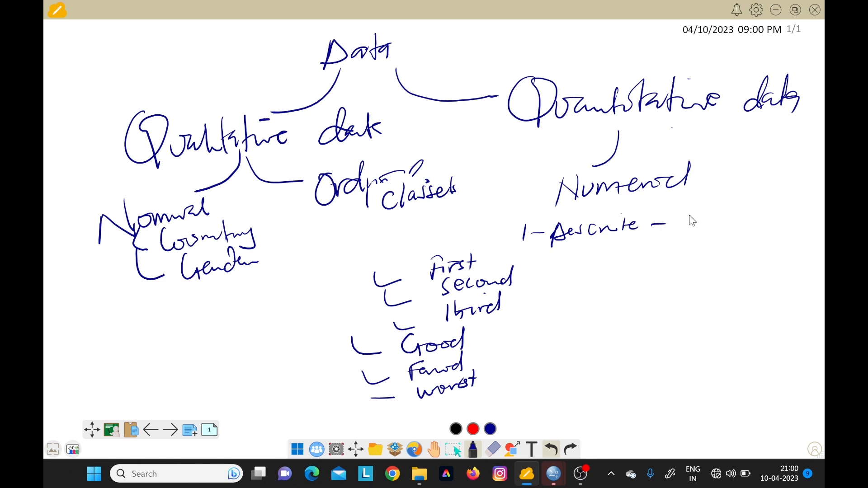
mouse_move(689, 228)
left_mouse_down()
mouse_move(702, 217)
mouse_move(718, 228)
mouse_move(702, 227)
mouse_move(688, 245)
mouse_move(696, 248)
mouse_move(712, 233)
left_mouse_up()
left_click_drag(678, 259, 722, 250)
left_click_drag(685, 280, 698, 278)
mouse_move(707, 272)
left_mouse_down()
mouse_move(705, 284)
mouse_move(715, 285)
mouse_move(730, 270)
left_mouse_up()
left_click_drag(683, 302, 697, 301)
mouse_move(707, 293)
left_mouse_down()
mouse_move(708, 308)
mouse_move(727, 294)
left_mouse_up()
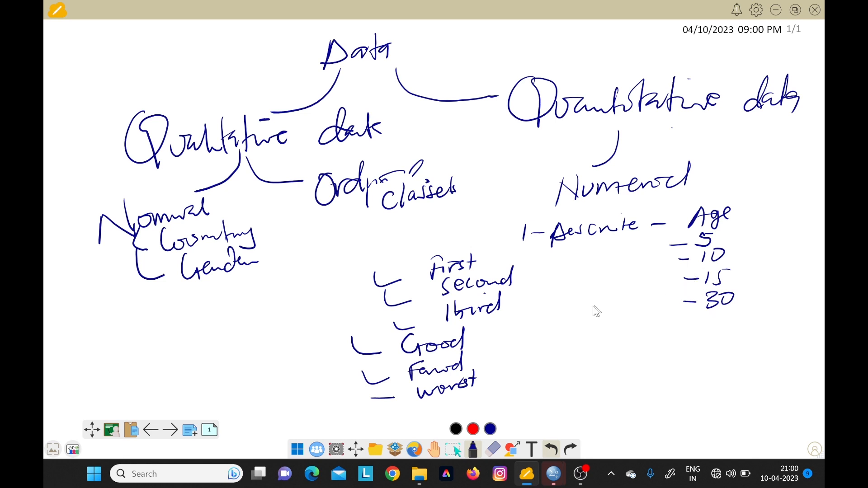
Step: Handwrite "2 - Continuous" below the discrete entry with the example "Weight" and two decimal kilogram values, including 10.5 kg
left_click_drag(522, 330, 532, 340)
mouse_move(539, 333)
left_mouse_down()
mouse_move(620, 323)
mouse_move(668, 330)
mouse_move(685, 316)
mouse_move(728, 329)
mouse_move(750, 324)
mouse_move(760, 348)
mouse_move(782, 317)
mouse_move(787, 321)
left_mouse_up()
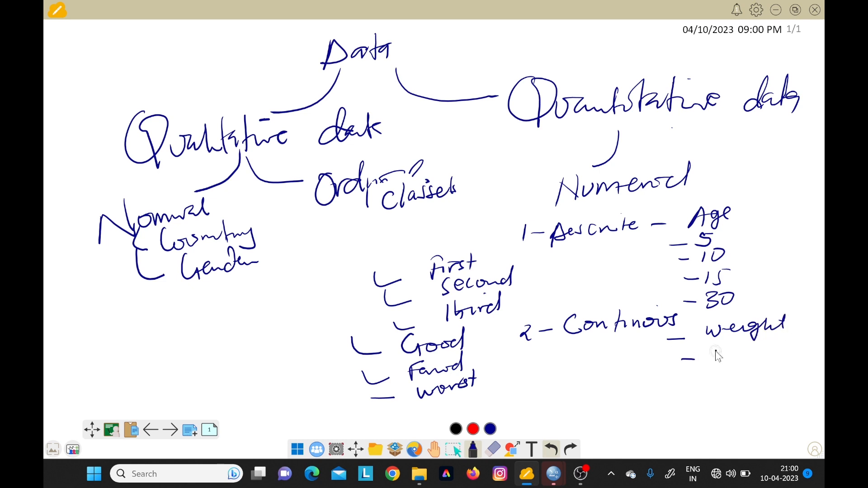
left_click_drag(716, 349, 714, 362)
mouse_move(731, 350)
left_mouse_down()
mouse_move(726, 360)
mouse_move(734, 351)
mouse_move(748, 361)
mouse_move(786, 360)
mouse_move(789, 350)
left_mouse_up()
mouse_move(682, 384)
left_mouse_down()
mouse_move(744, 370)
mouse_move(767, 383)
mouse_move(807, 379)
left_mouse_up()
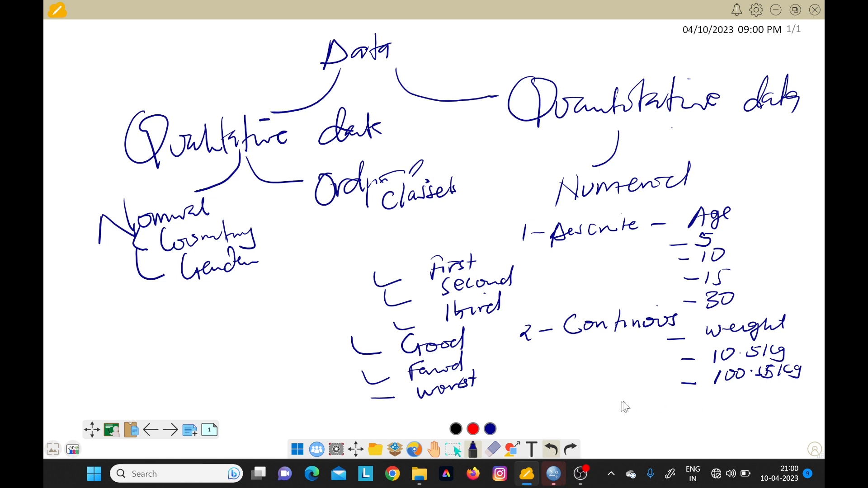
Step: Add "Heights" as a second continuous example below the weights and handwrite a sample value under it
left_click_drag(647, 404, 699, 406)
mouse_move(710, 391)
left_mouse_down()
mouse_move(708, 408)
mouse_move(718, 400)
mouse_move(726, 416)
mouse_move(769, 401)
left_mouse_up()
left_click_drag(660, 422, 678, 421)
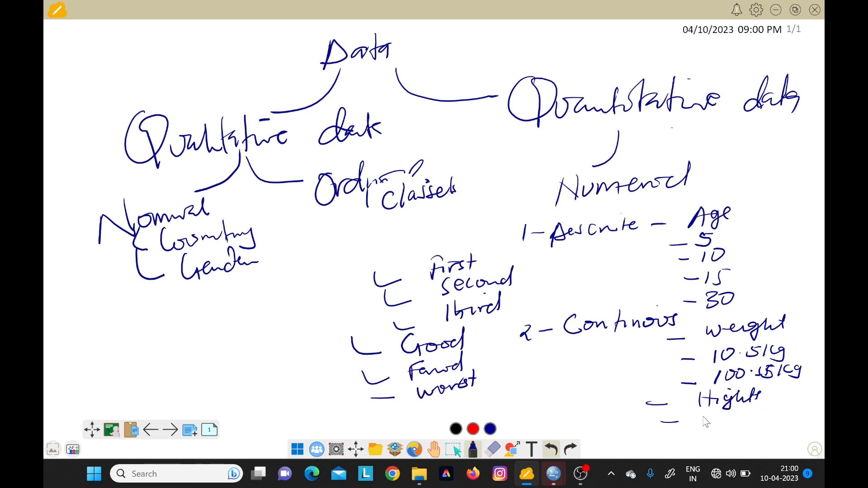
mouse_move(701, 416)
left_mouse_down()
mouse_move(705, 428)
mouse_move(721, 424)
left_mouse_up()
left_click(715, 422)
mouse_move(722, 412)
left_mouse_down()
mouse_move(719, 423)
mouse_move(757, 417)
left_mouse_up()
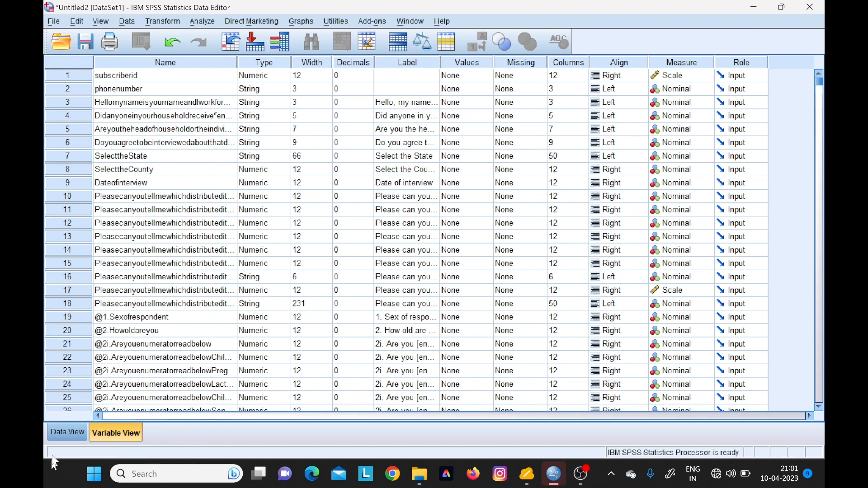
Step: Widen the phonenumber column in Data View and compare it with its definition in Variable View
left_click(59, 434)
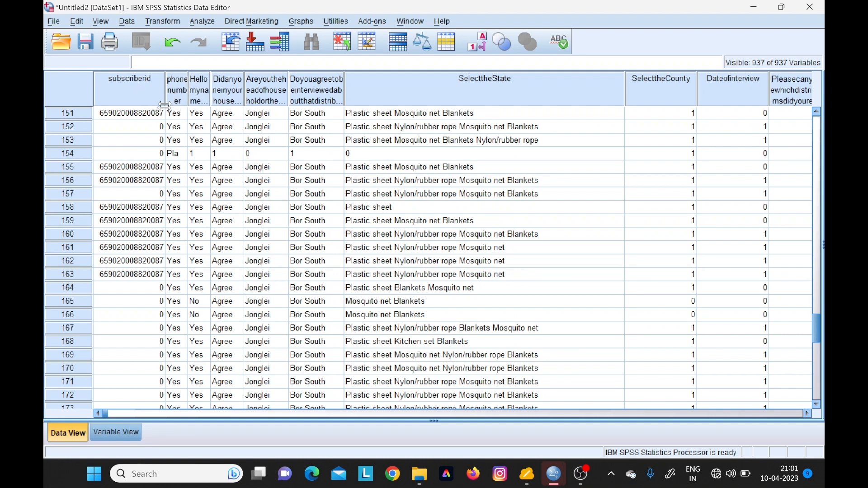
left_click_drag(188, 86, 207, 88)
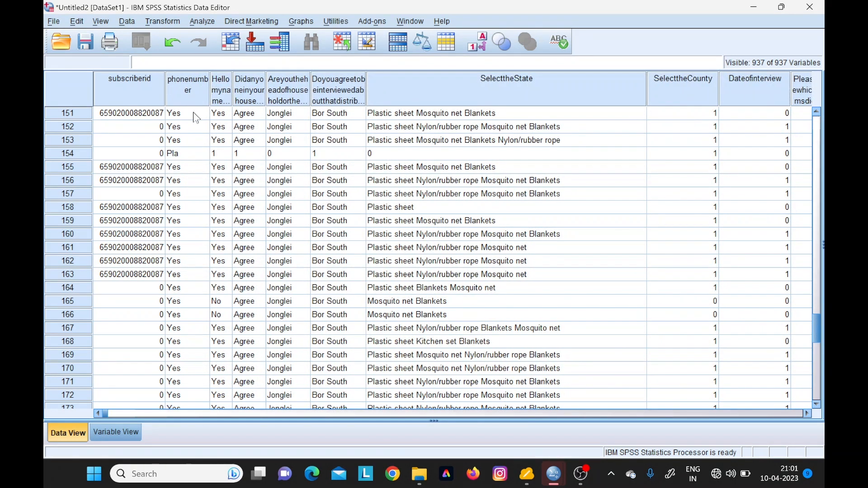
left_click(116, 432)
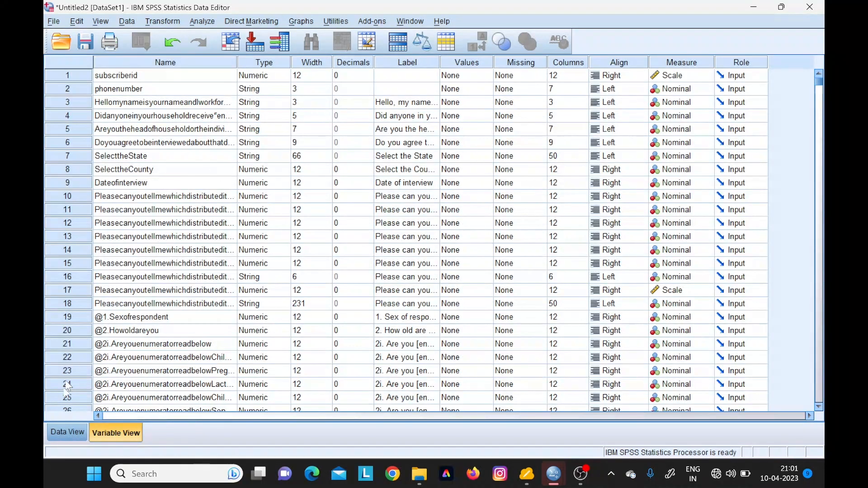
left_click(67, 434)
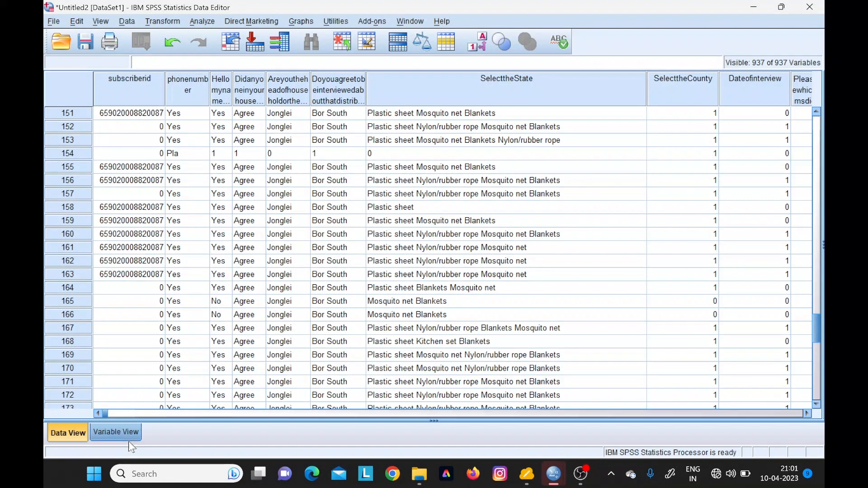
Step: Set the subscriberid variable's type to String in Variable View and check its values in Data View
left_click(116, 432)
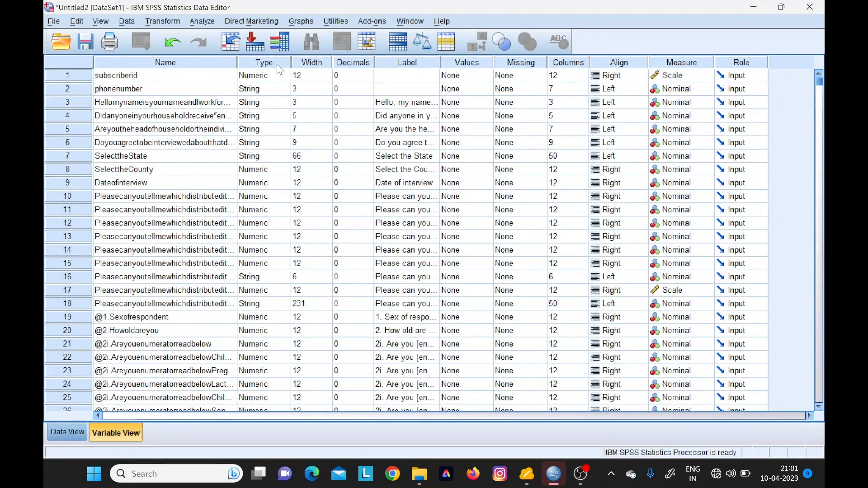
left_click(276, 80)
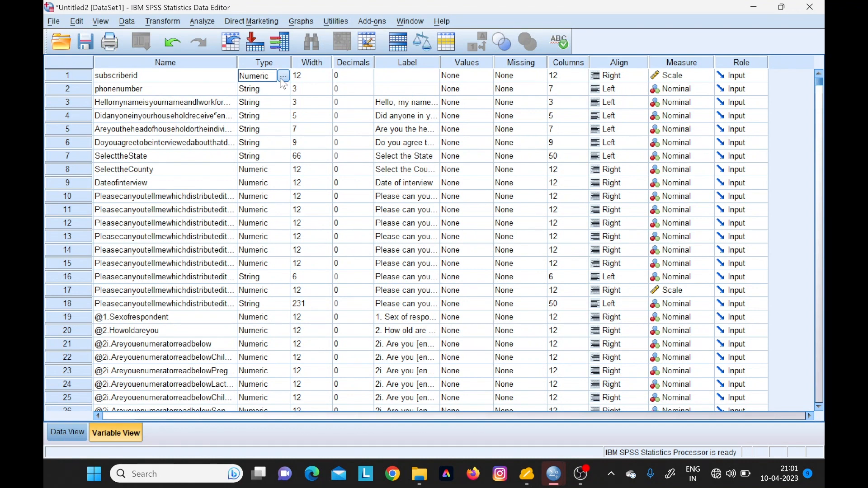
left_click(284, 76)
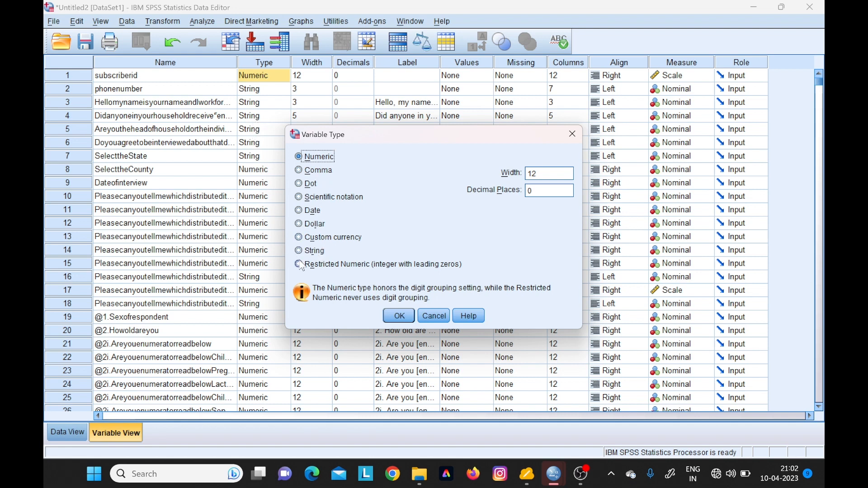
left_click(309, 252)
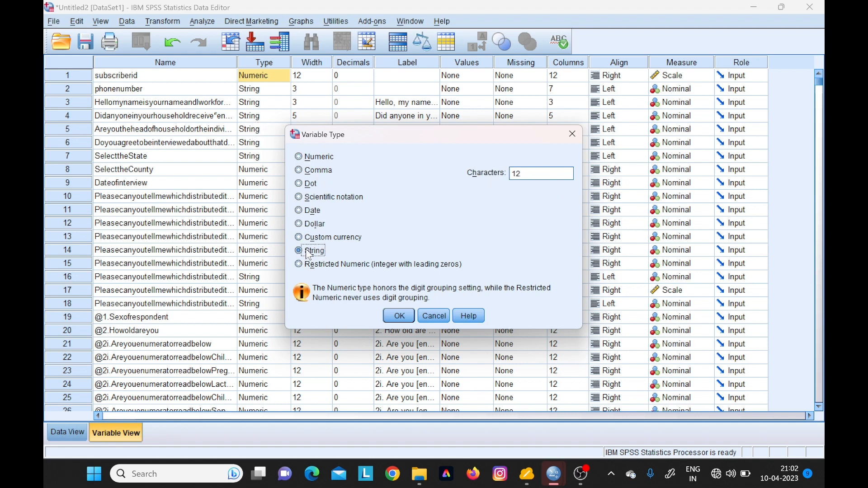
left_click(400, 316)
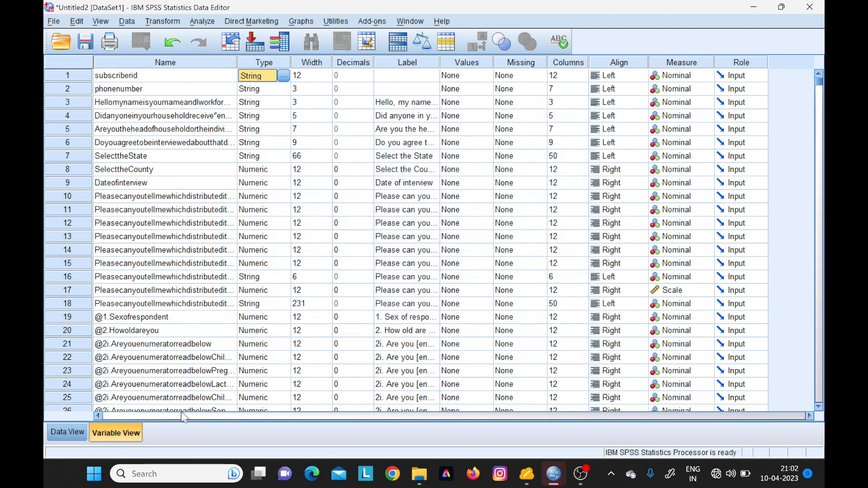
left_click(65, 438)
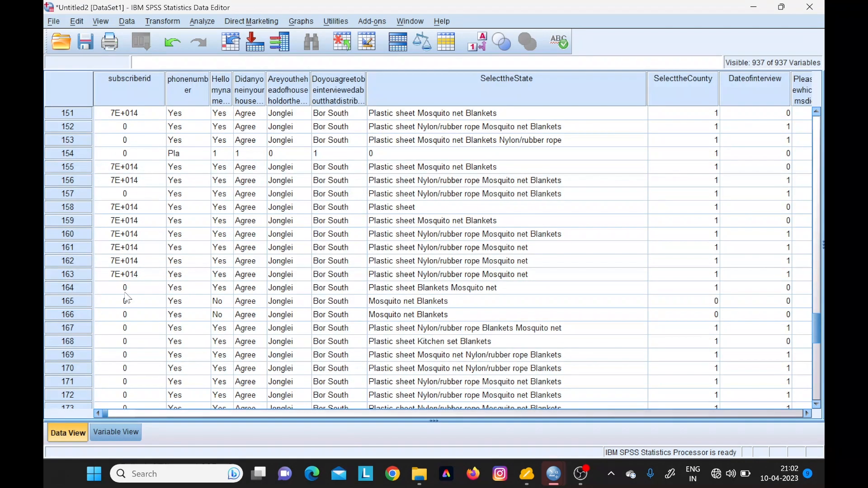
left_click(110, 429)
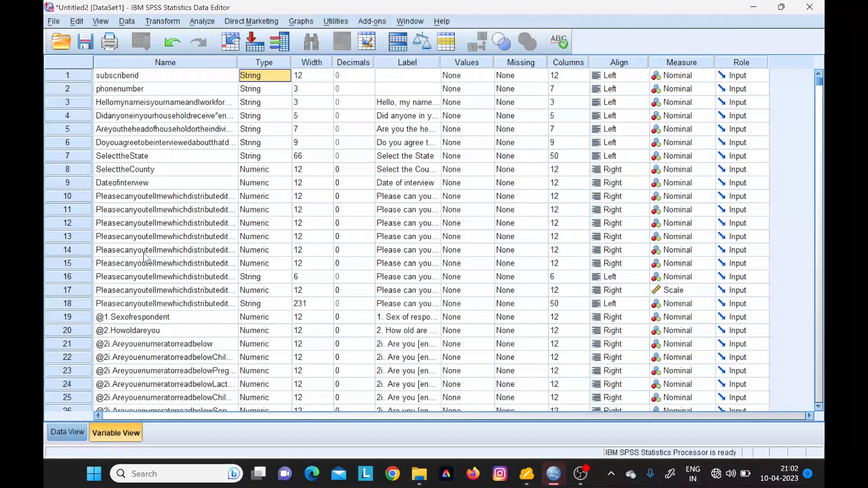
Step: Reopen the subscriberid variable's type settings, try Numeric, and confirm with String selected
left_click(271, 76)
left_click(286, 75)
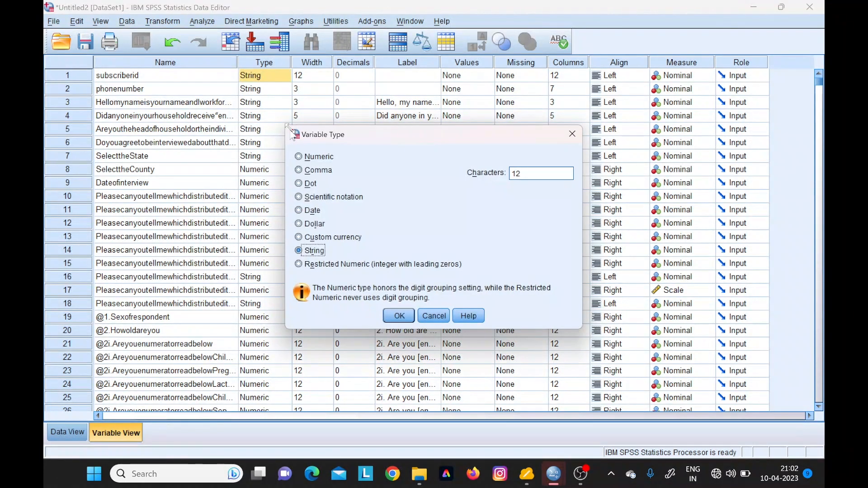
left_click(302, 156)
left_click(303, 250)
left_click(396, 316)
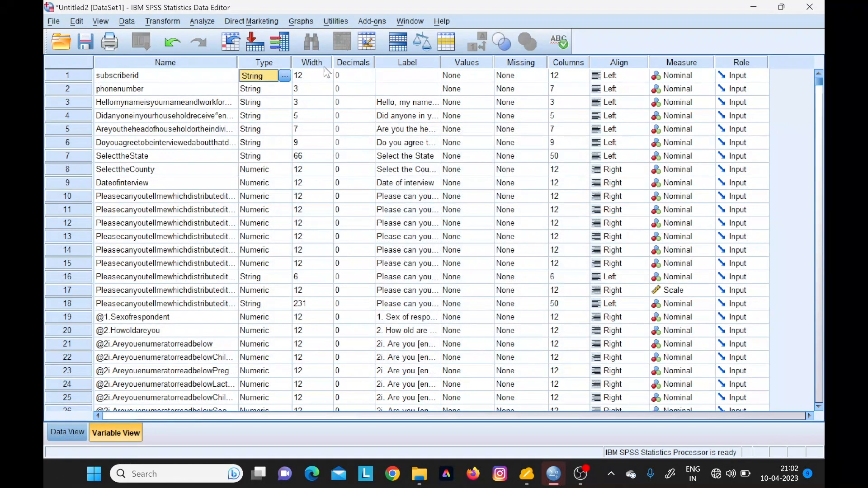
Step: Widen the Data View column of the third variable, whose name starts with "Hellomyname"
left_click(326, 66)
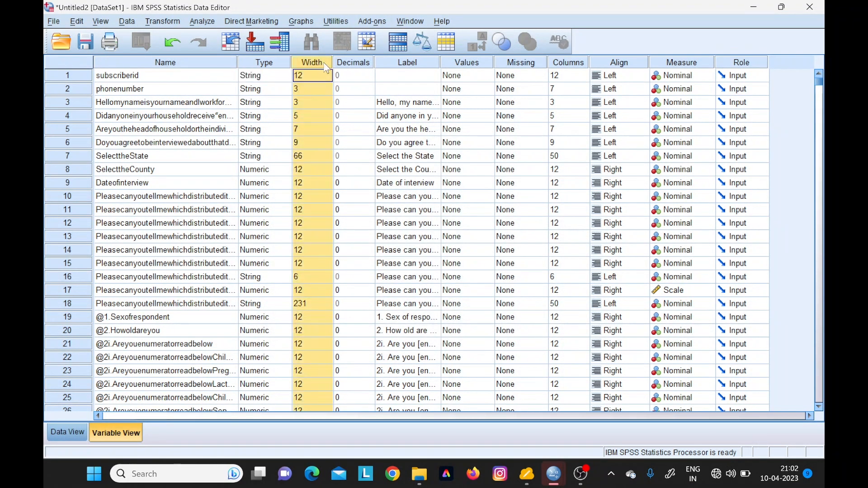
left_click(59, 434)
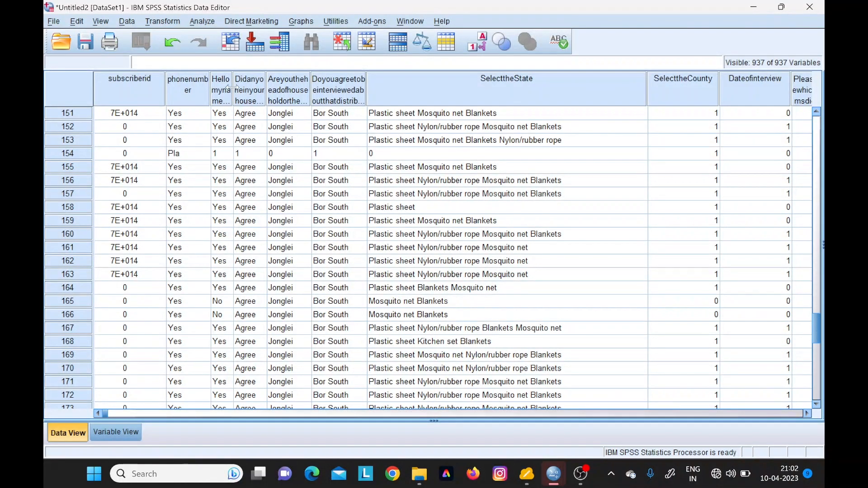
mouse_move(232, 87)
left_mouse_down()
mouse_move(283, 90)
mouse_move(243, 96)
left_mouse_up()
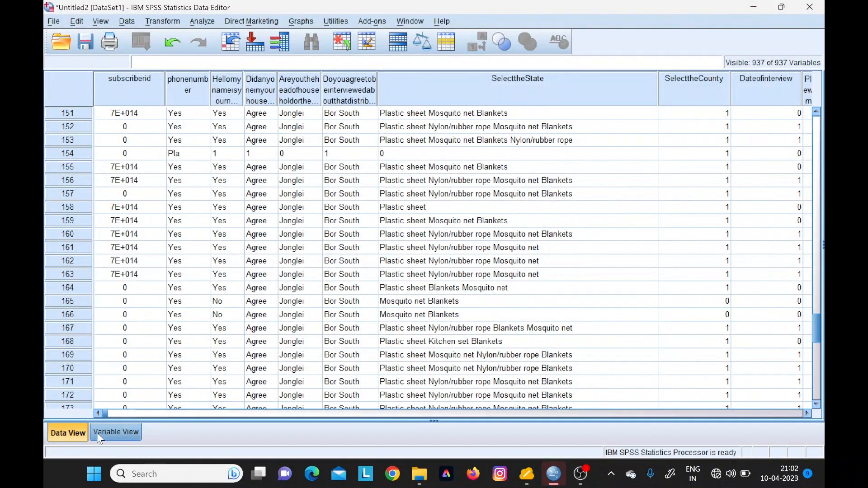
Step: Set the subscriberid variable's width to 14 in Variable View and check its values in Data View
left_click(100, 436)
left_click(329, 78)
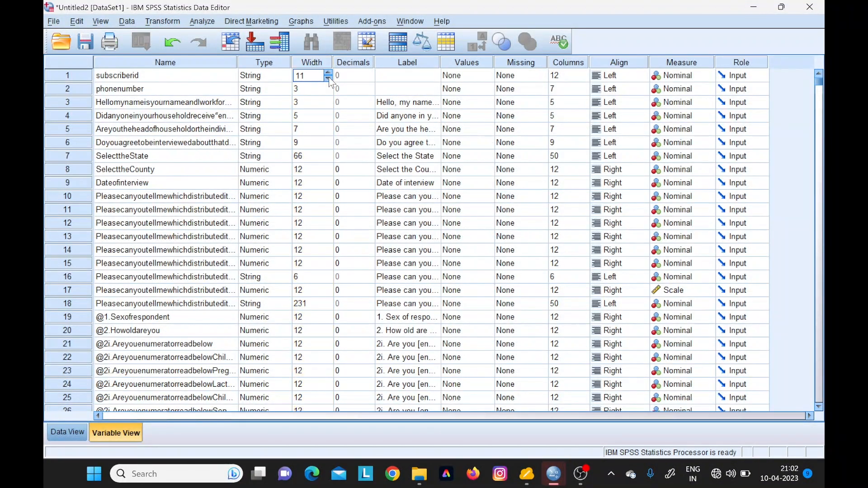
left_click(329, 69)
left_click(330, 73)
left_click(328, 73)
left_click(329, 69)
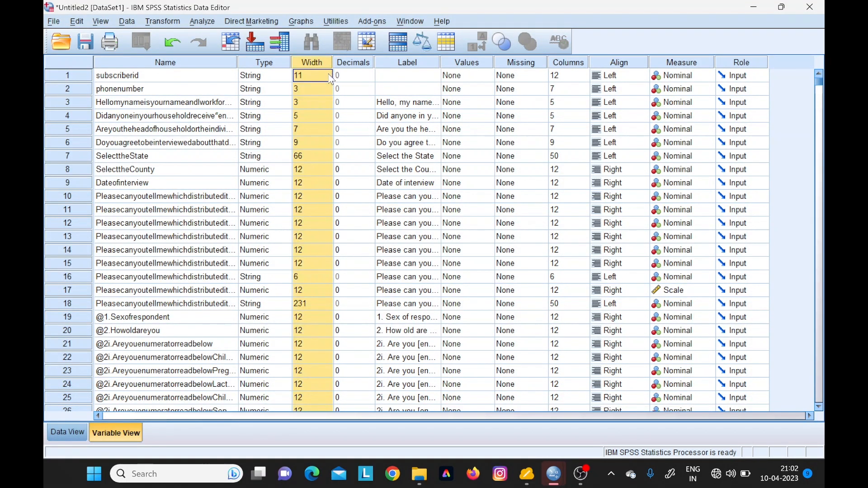
left_click(329, 73)
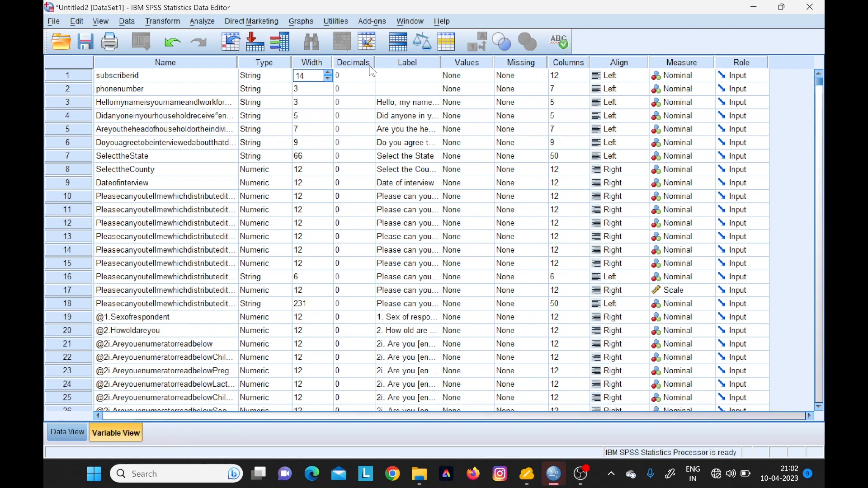
left_click(67, 433)
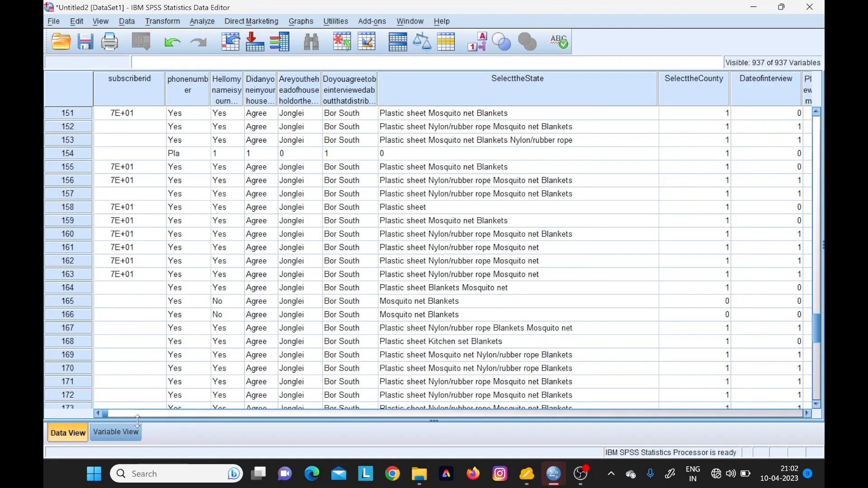
mouse_move(105, 414)
left_mouse_down()
mouse_move(124, 411)
mouse_move(116, 414)
left_mouse_up()
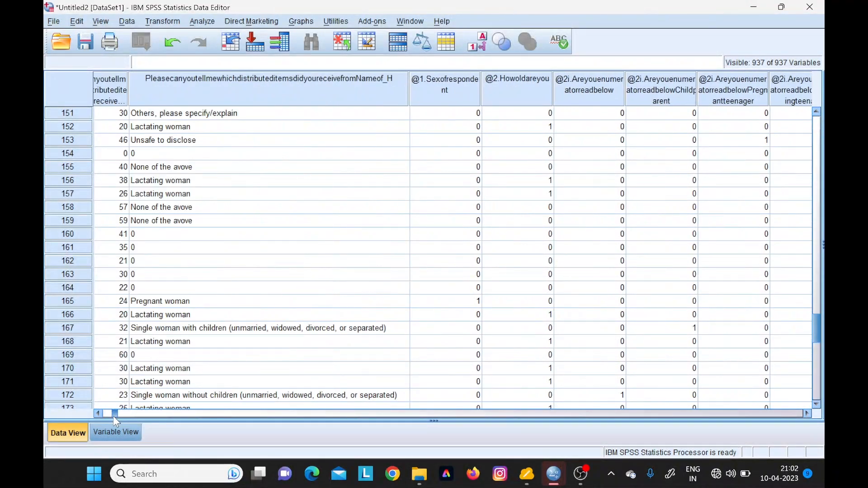
left_click_drag(114, 414, 110, 416)
Step: Set the SelecttheCounty variable to 2 decimals in Variable View and switch to Data View
left_click(102, 434)
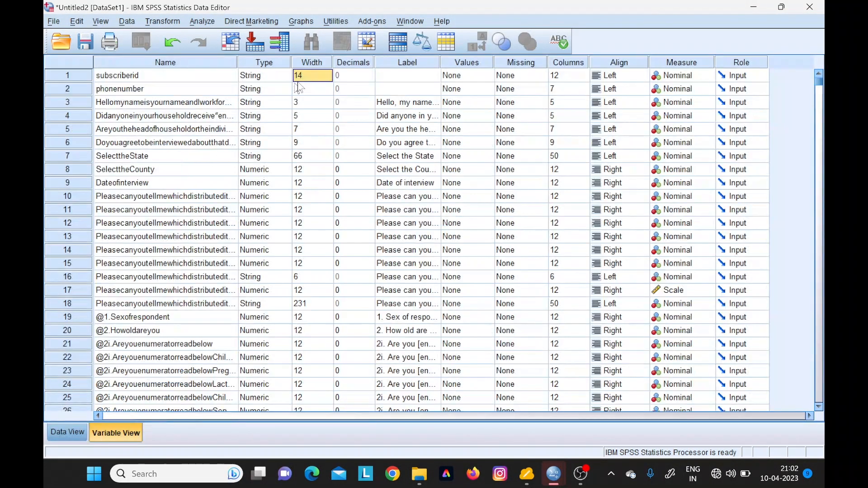
left_click(357, 63)
left_click(367, 76)
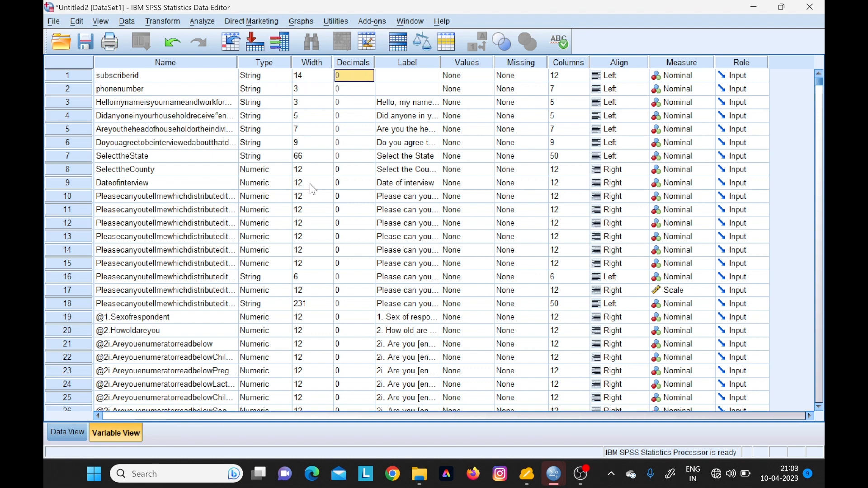
left_click(367, 170)
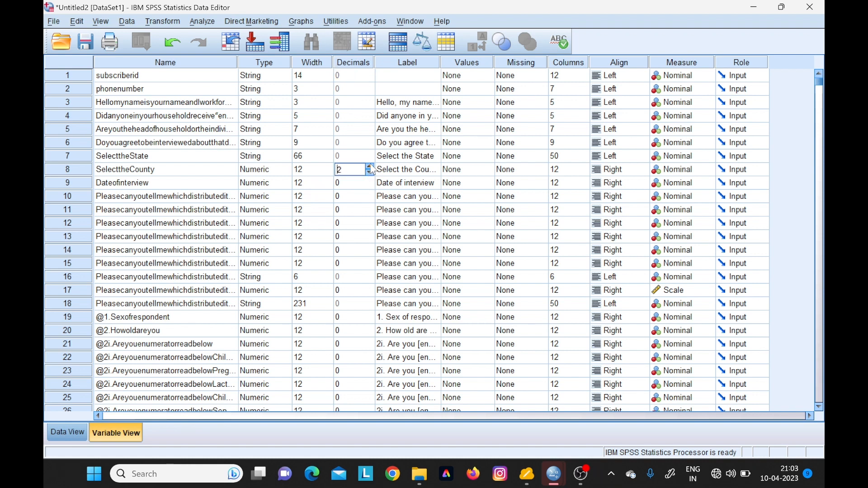
left_click(67, 431)
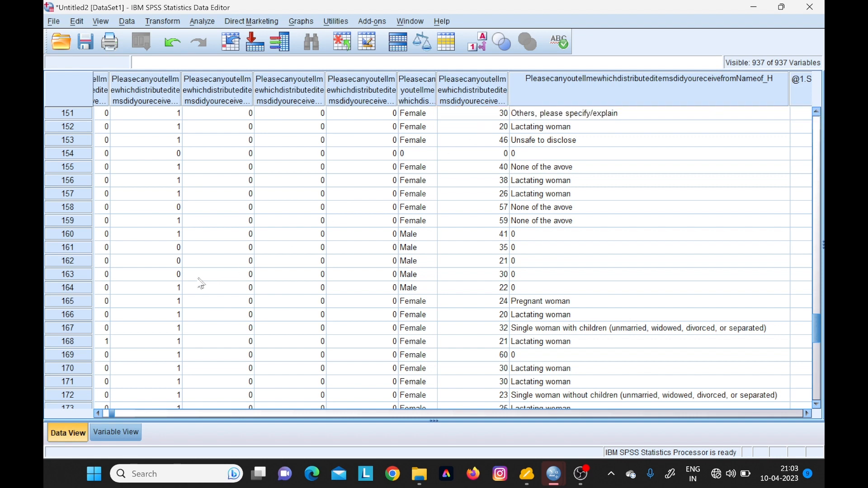
Step: Set the variable in row 10 to 3 decimals and compare it with SelecttheCounty in Data View
left_click(108, 431)
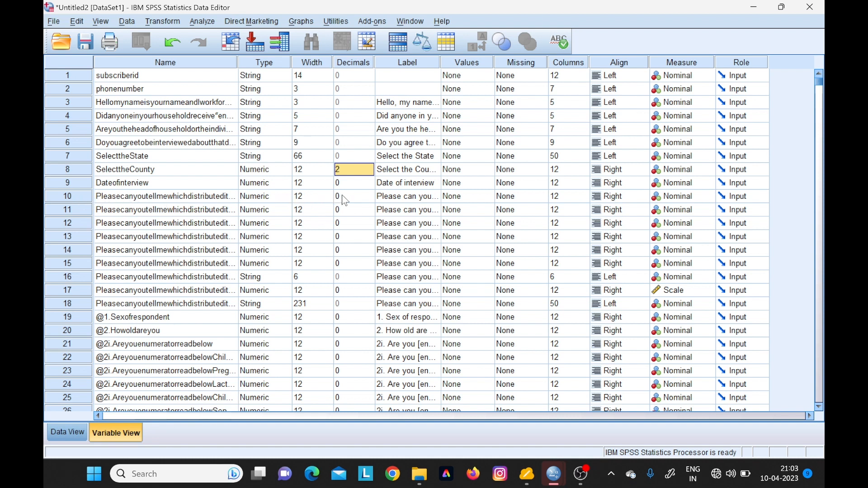
left_click(364, 195)
left_click(369, 194)
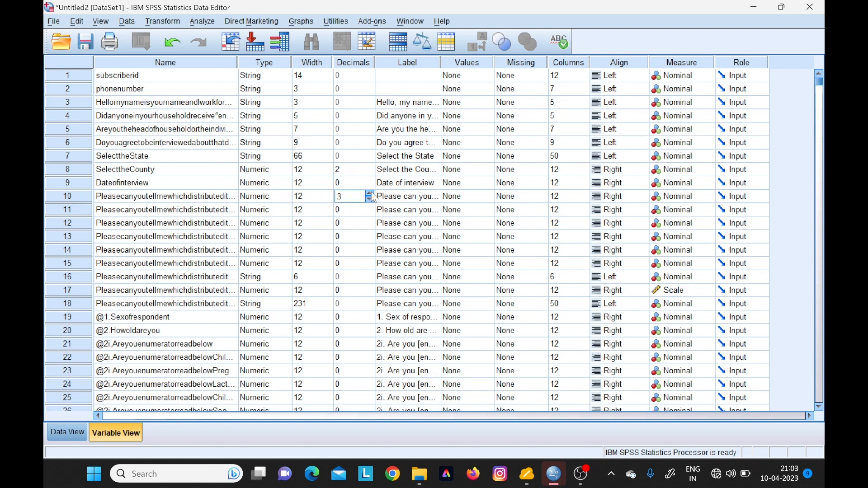
left_click(69, 432)
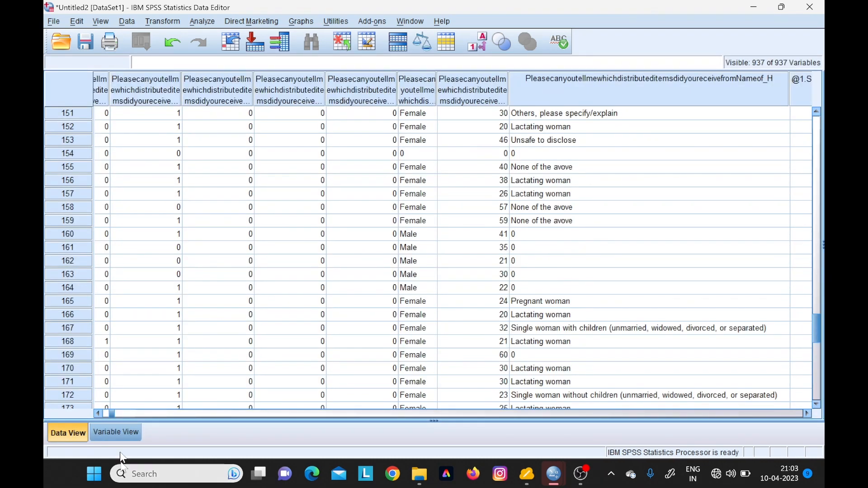
mouse_move(109, 414)
left_mouse_down()
mouse_move(165, 405)
mouse_move(108, 414)
left_mouse_up()
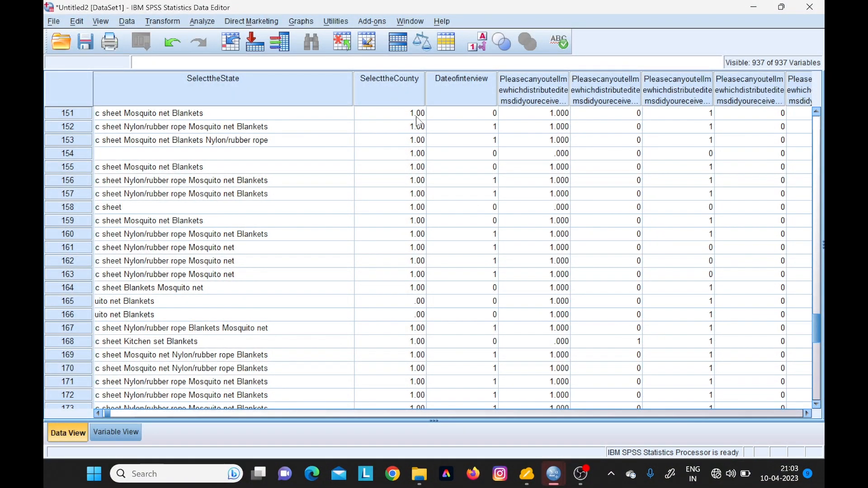
Step: Widen the Label column and narrow the Name column in Variable View
left_click(125, 435)
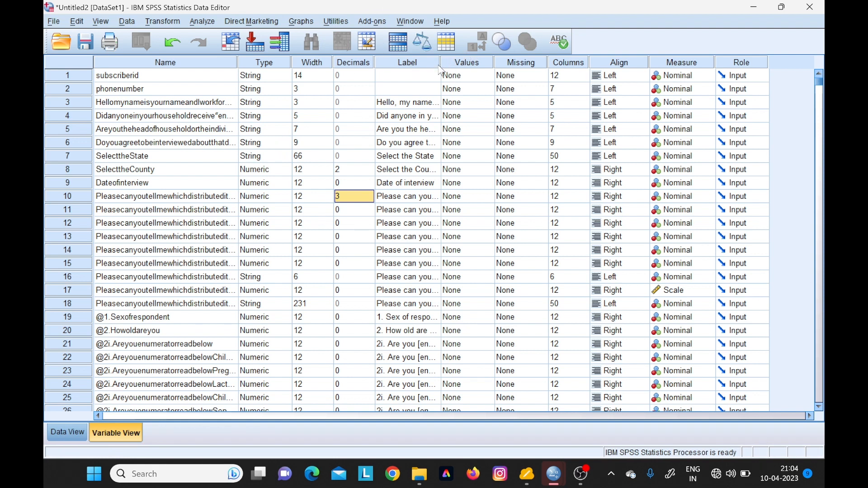
left_click_drag(436, 62, 476, 62)
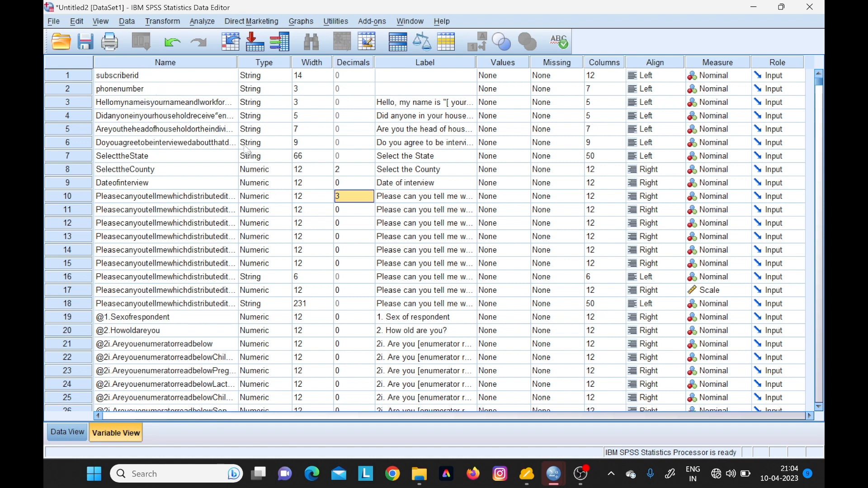
left_click_drag(235, 62, 179, 64)
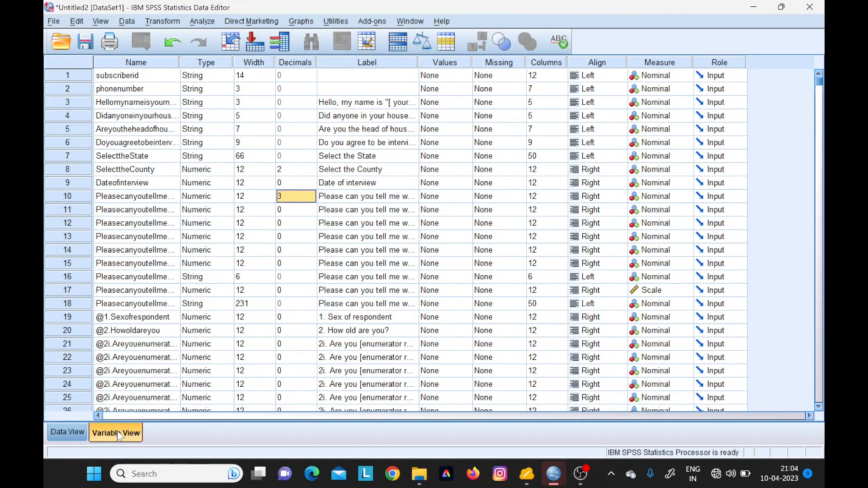
left_click(61, 431)
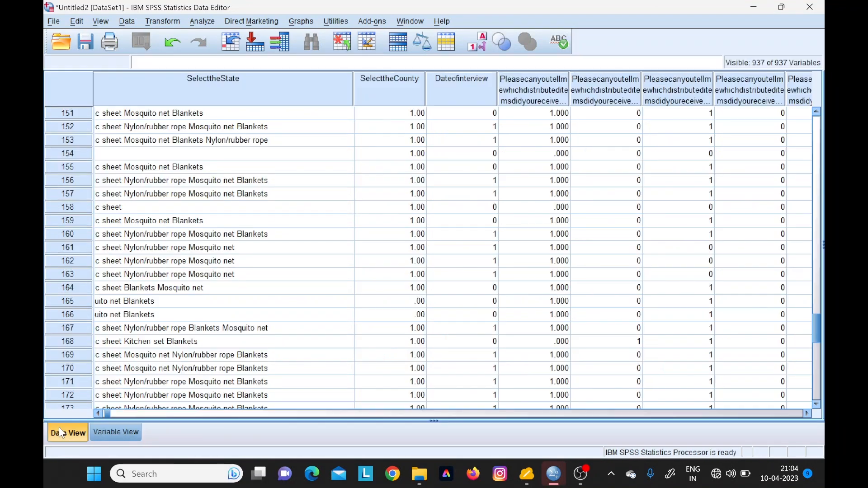
left_click(123, 431)
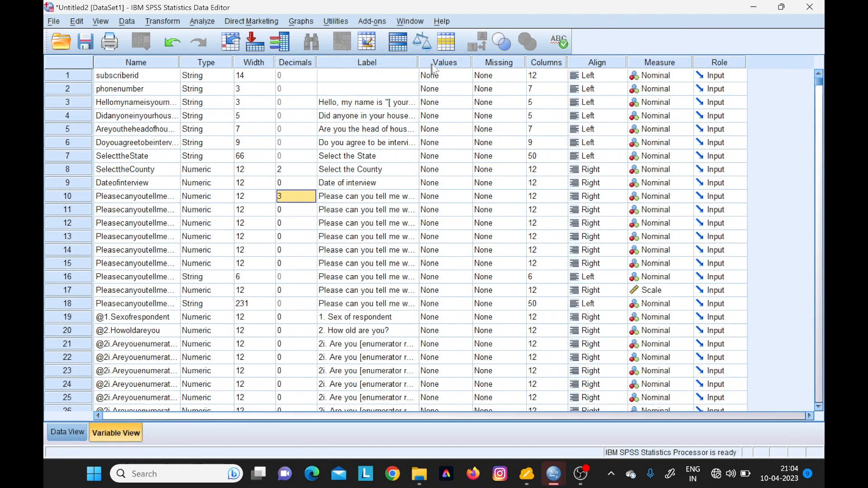
Step: Look at the Value Labels settings of the subscriberid variable and close them without defining any label
left_click(459, 62)
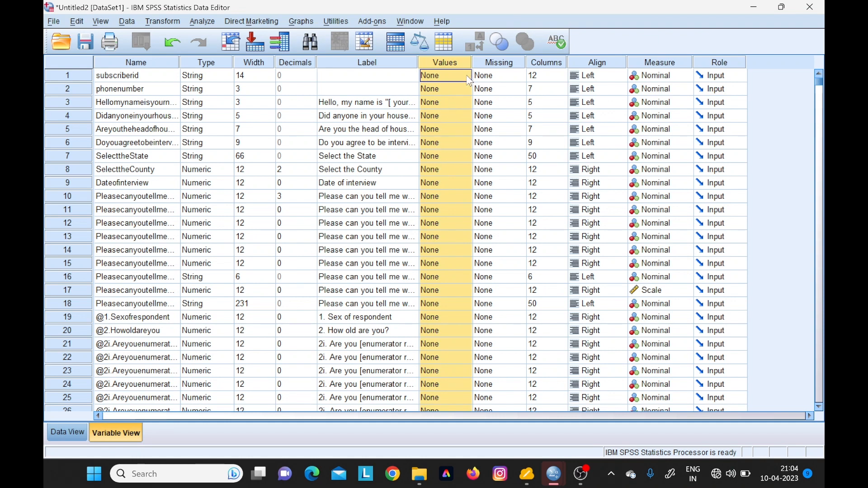
left_click(469, 77)
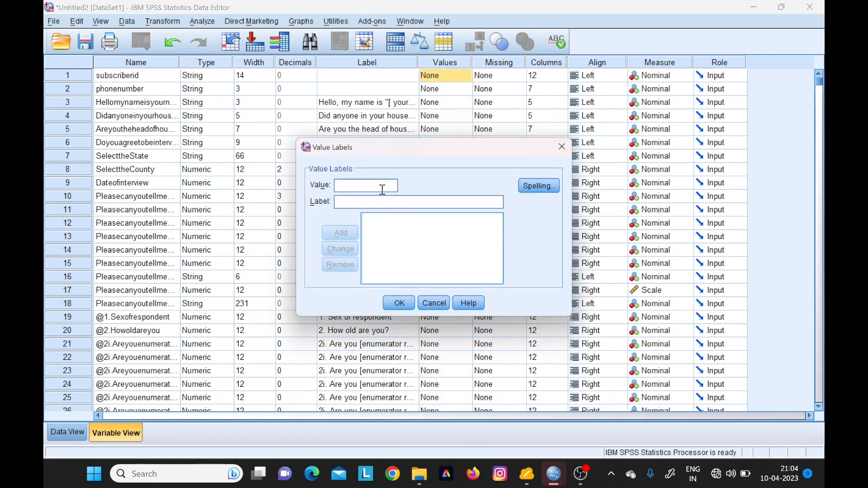
left_click(562, 147)
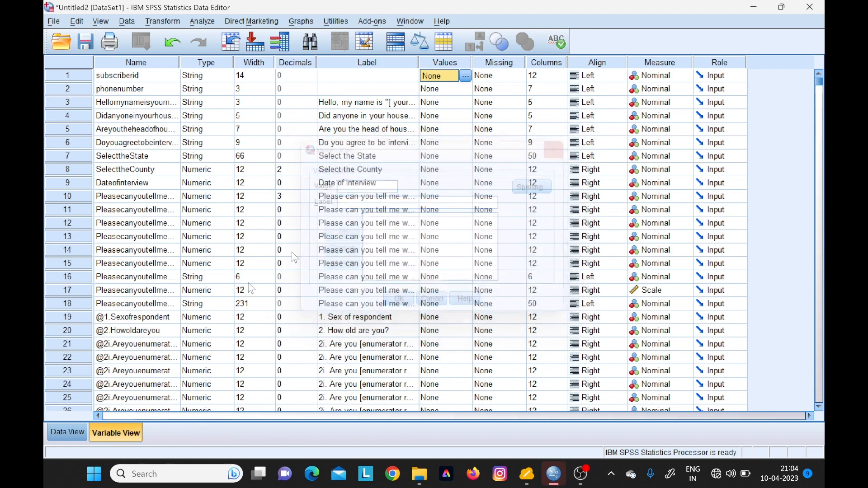
Step: Replace the phonenumber value in row 154 of Data View with "no"
left_click(66, 432)
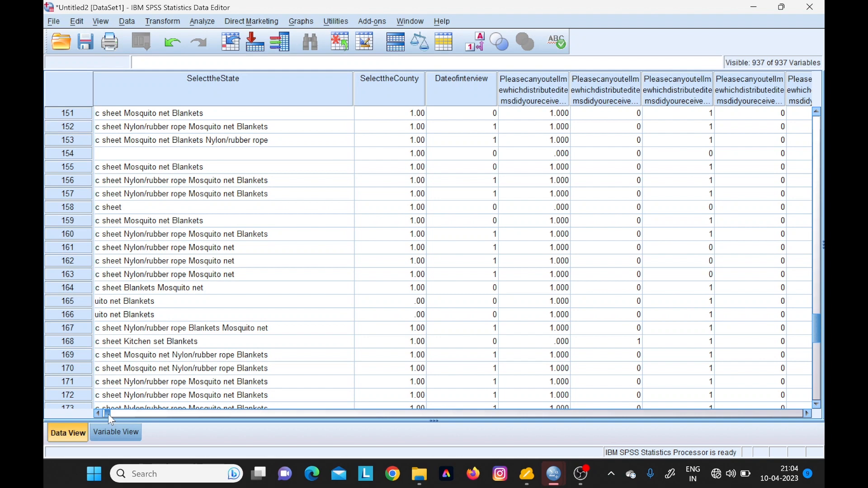
left_click_drag(108, 414, 101, 416)
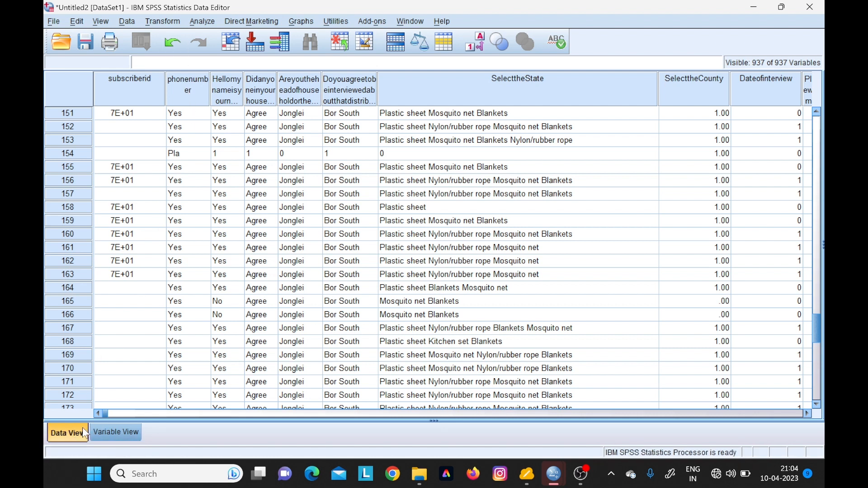
scroll(182, 253, "down", 3)
scroll(185, 253, "up", 3)
left_click(192, 156)
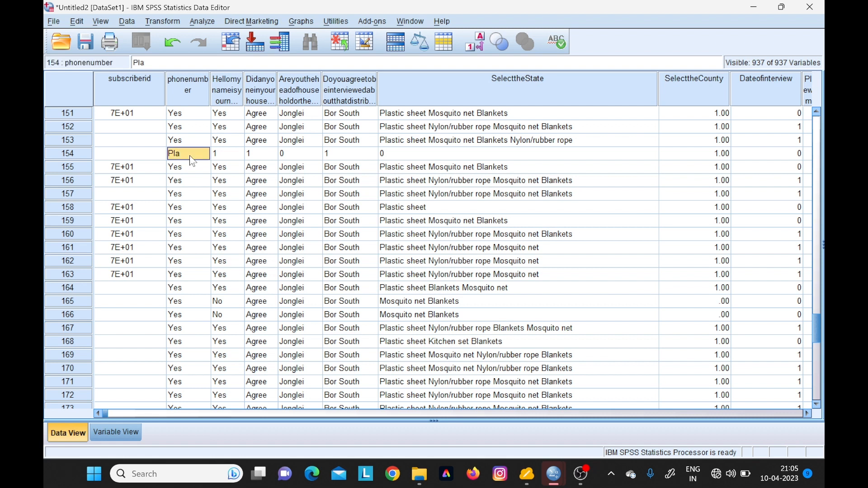
type("no")
left_click(201, 169)
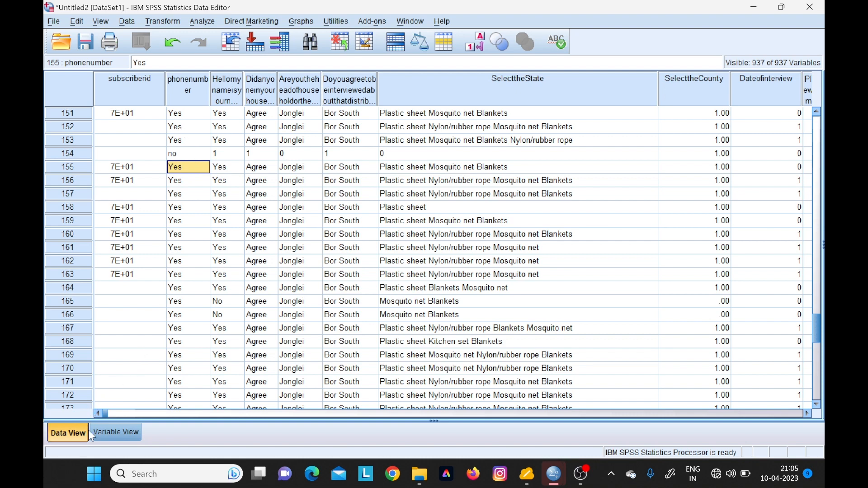
Step: Define the value label 1 = "yes" for the phonenumber variable and check the column in Data View
left_click(116, 432)
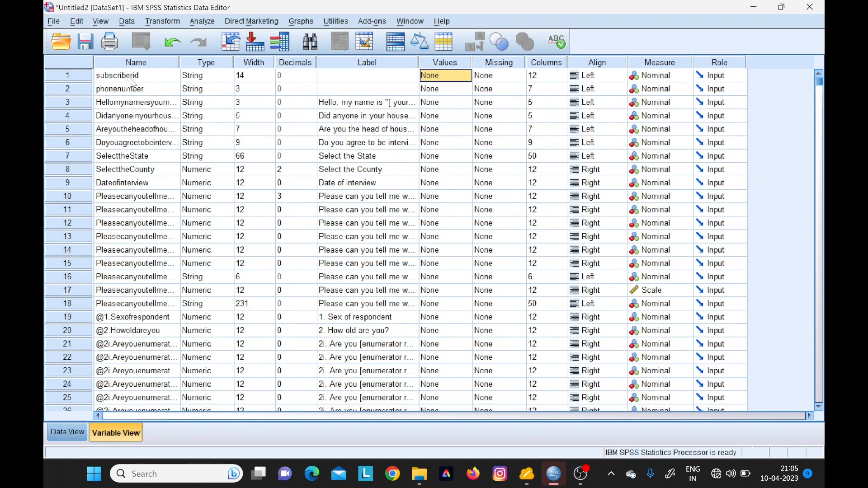
left_click(461, 88)
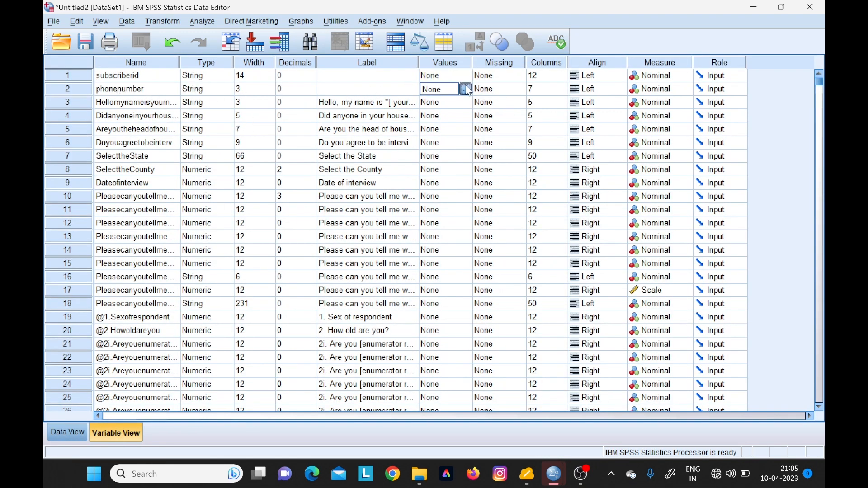
left_click(467, 90)
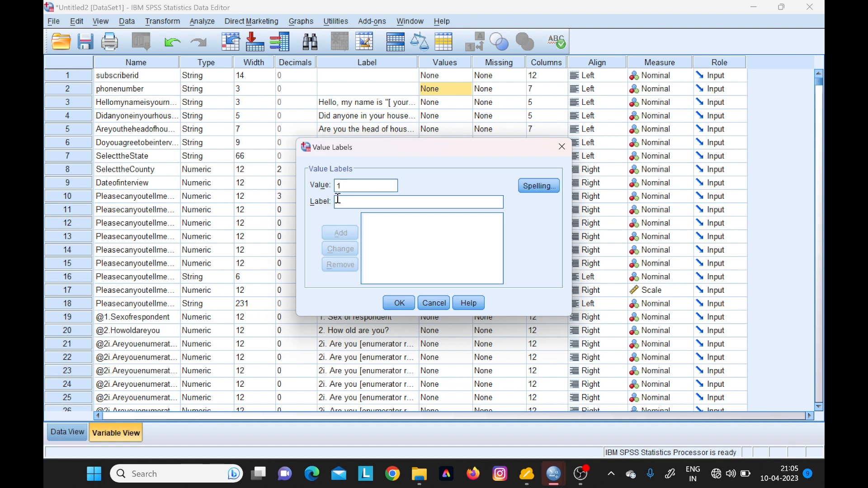
type("Y")
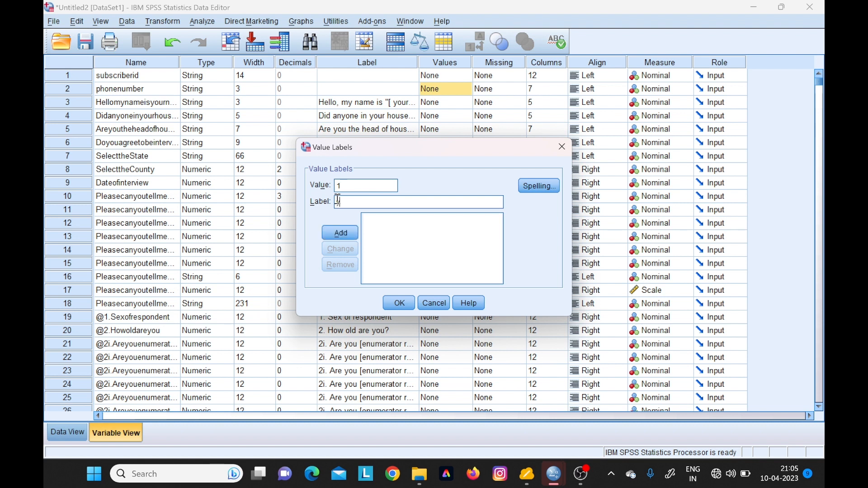
left_click(341, 231)
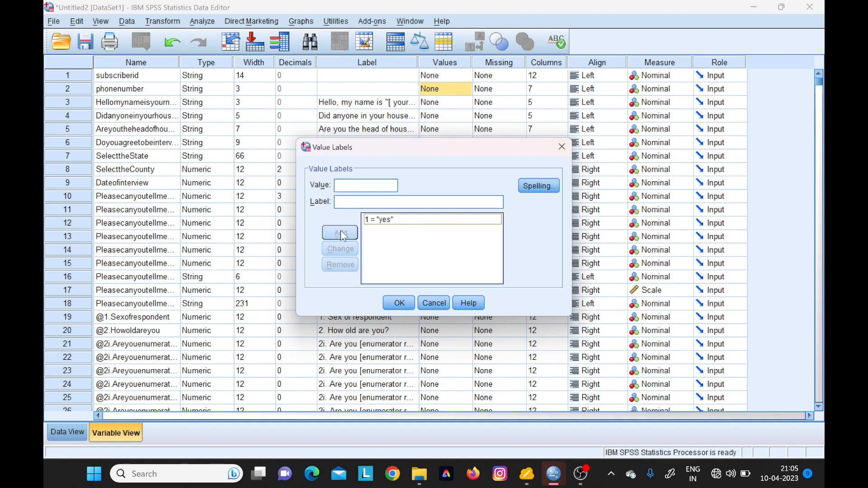
left_click(399, 303)
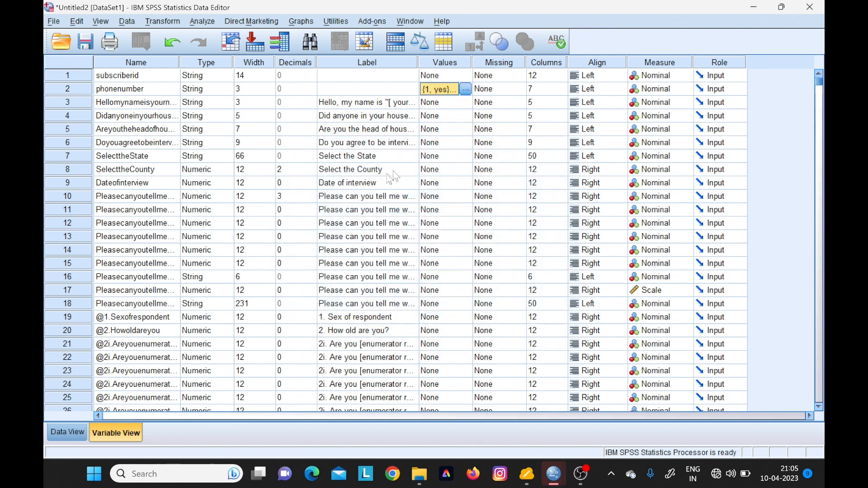
left_click(69, 434)
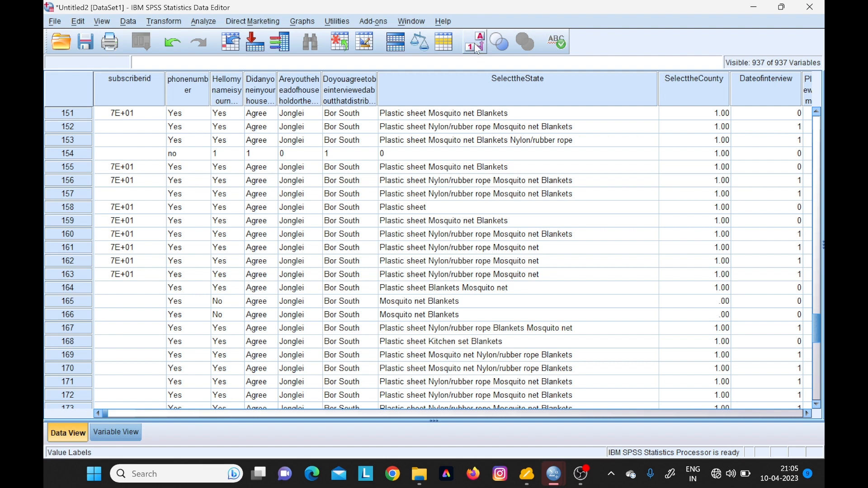
Step: Keep No missing values for the subscriberid variable and widen the Columns column in Variable View
key("ctrl+t")
left_click(513, 64)
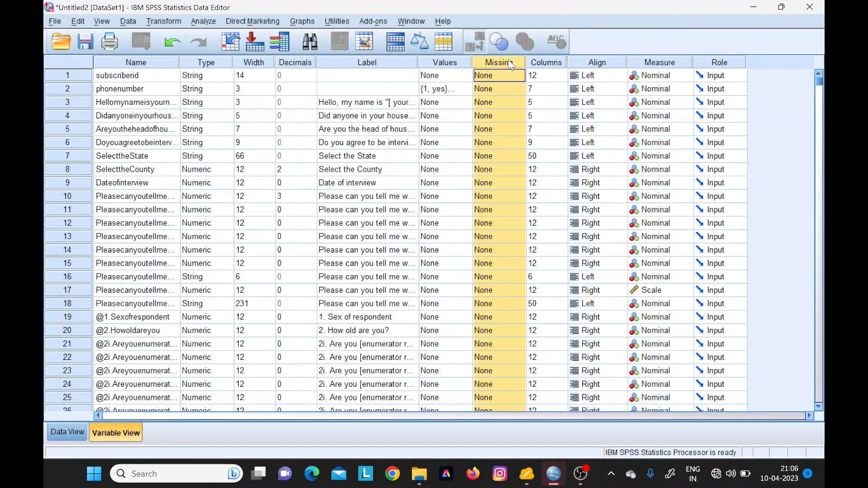
left_click(516, 76)
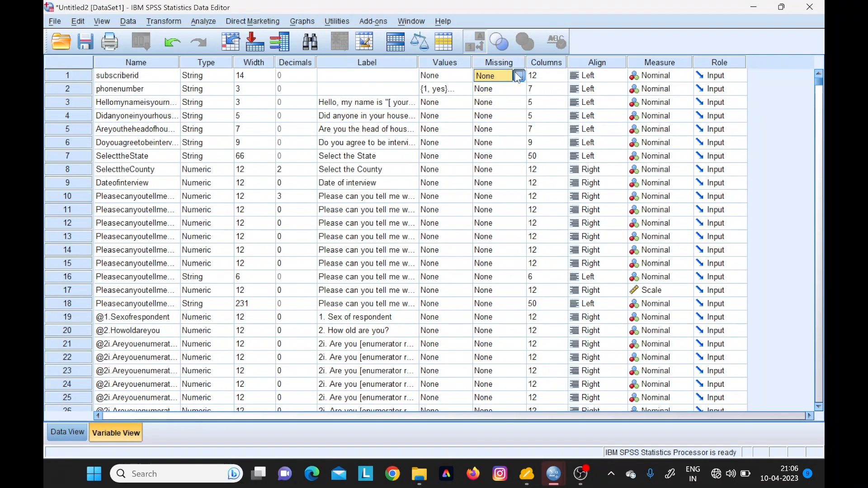
left_click(521, 75)
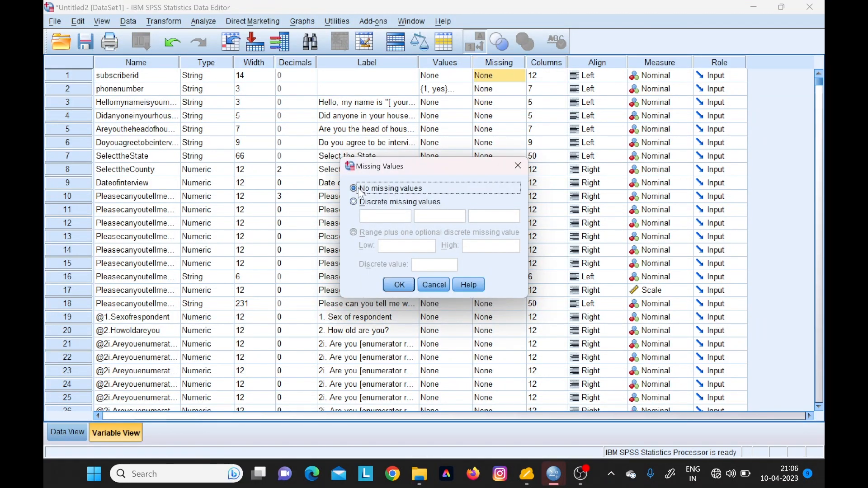
left_click(399, 285)
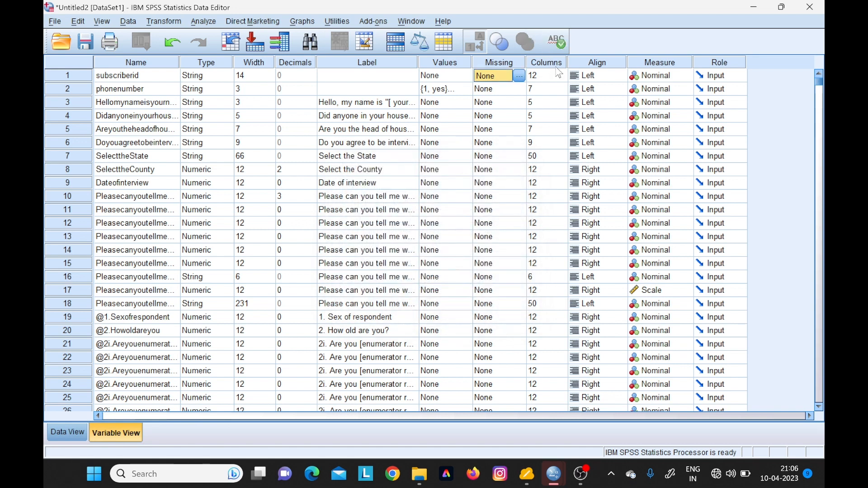
mouse_move(567, 62)
left_mouse_down()
mouse_move(588, 61)
mouse_move(577, 62)
left_mouse_up()
Step: Try Right alignment for the subscriberid variable, restore it to Left and check the data in Data View
left_click(633, 75)
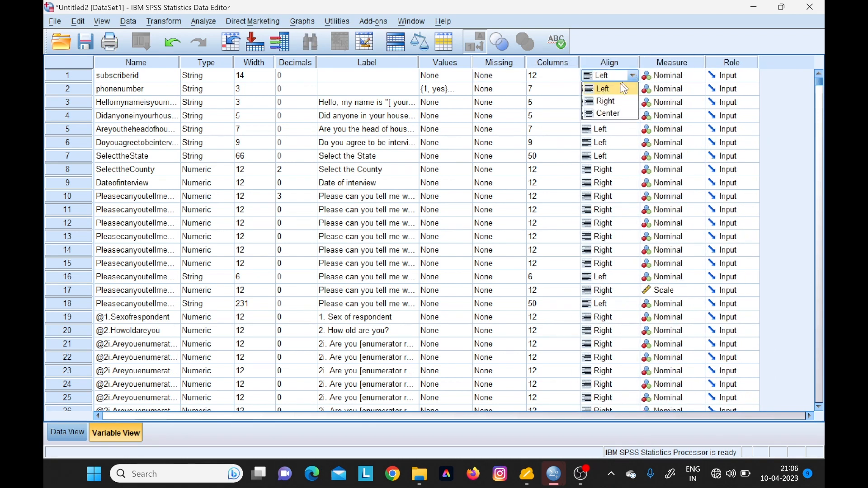
left_click(613, 102)
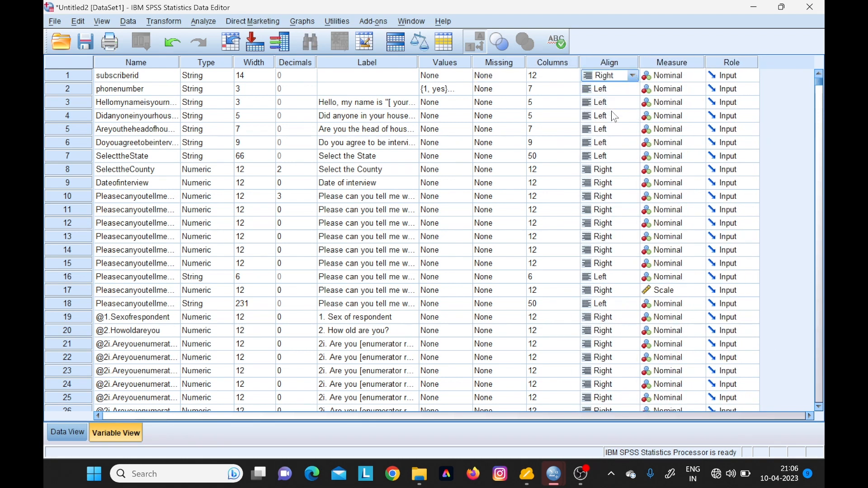
left_click(632, 75)
left_click(598, 90)
left_click(55, 435)
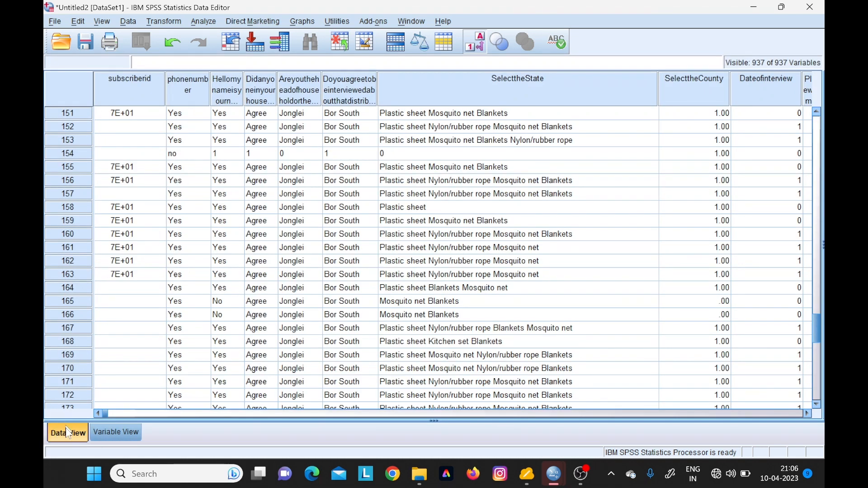
left_click(108, 435)
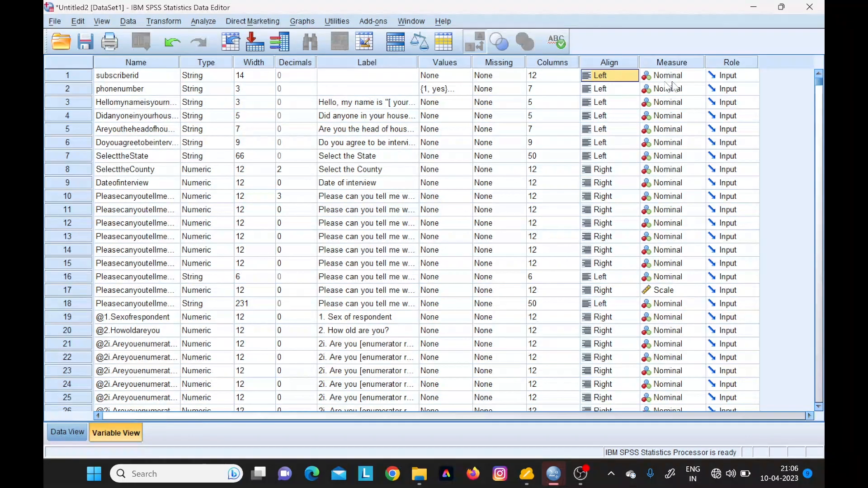
Step: Keep the subscriberid variable's measure as Nominal, check Data View, and slightly narrow the Name column in Variable View
left_click(697, 76)
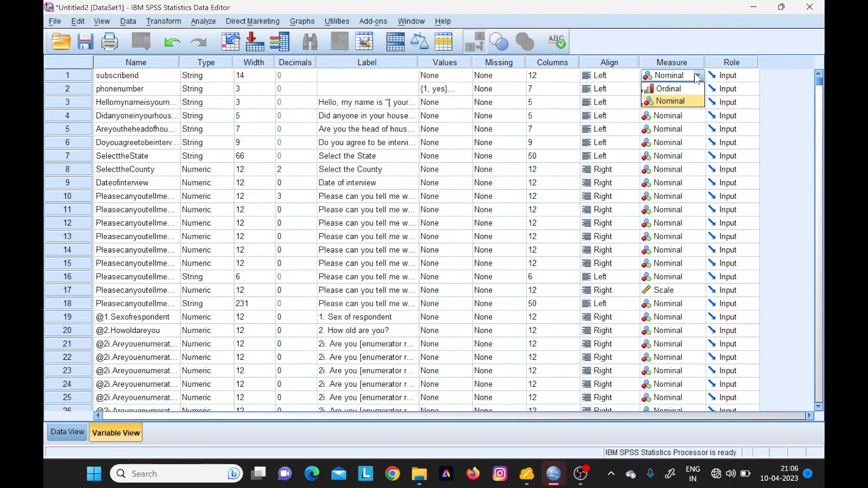
left_click(679, 104)
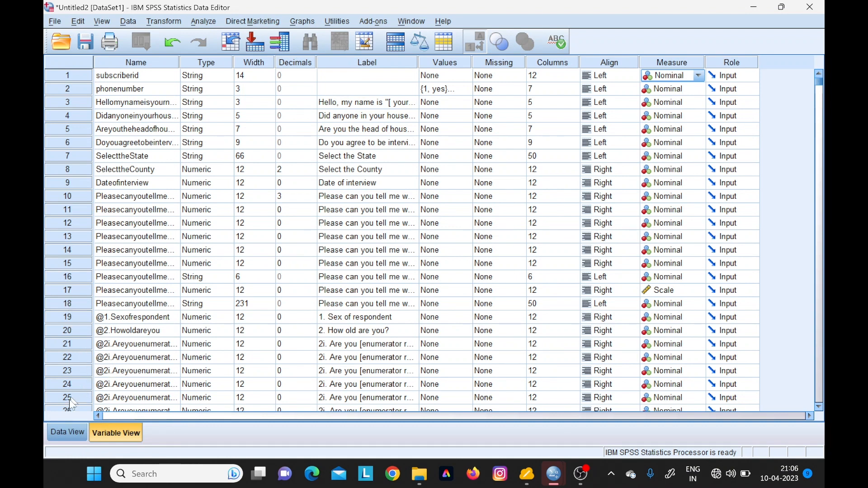
left_click(68, 432)
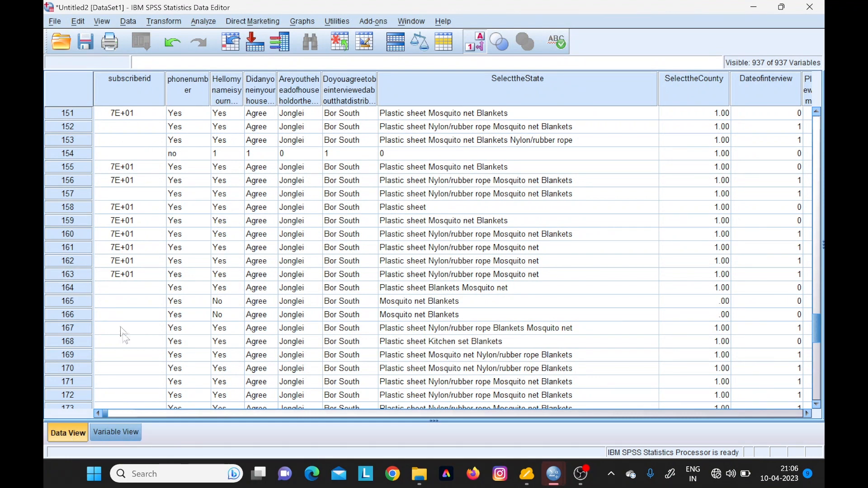
left_click(117, 433)
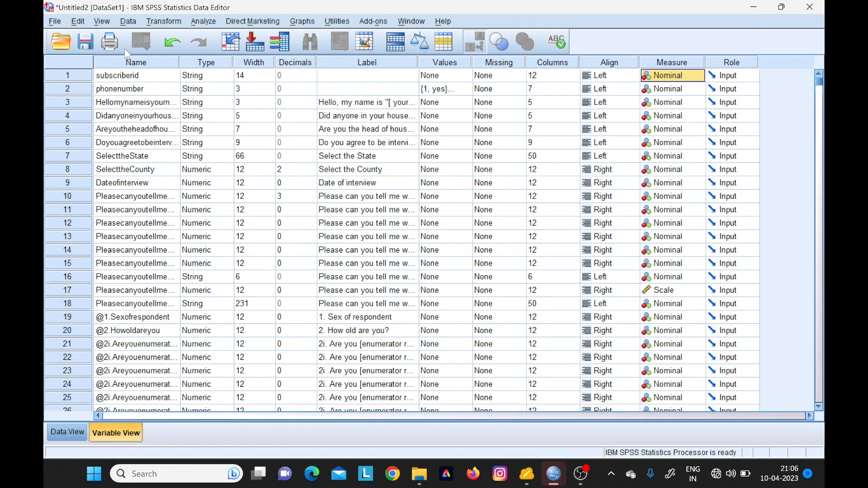
left_click_drag(179, 62, 185, 62)
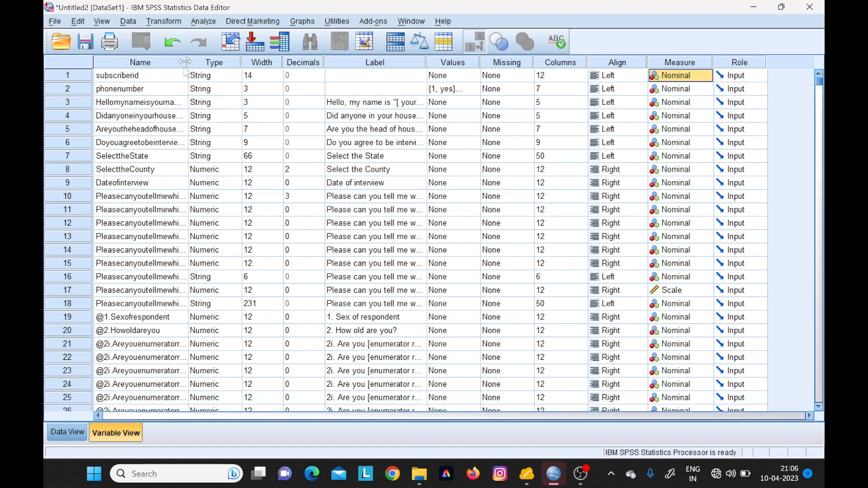
mouse_move(185, 62)
left_mouse_down()
mouse_move(357, 63)
mouse_move(375, 89)
mouse_move(192, 90)
mouse_move(174, 68)
left_mouse_up()
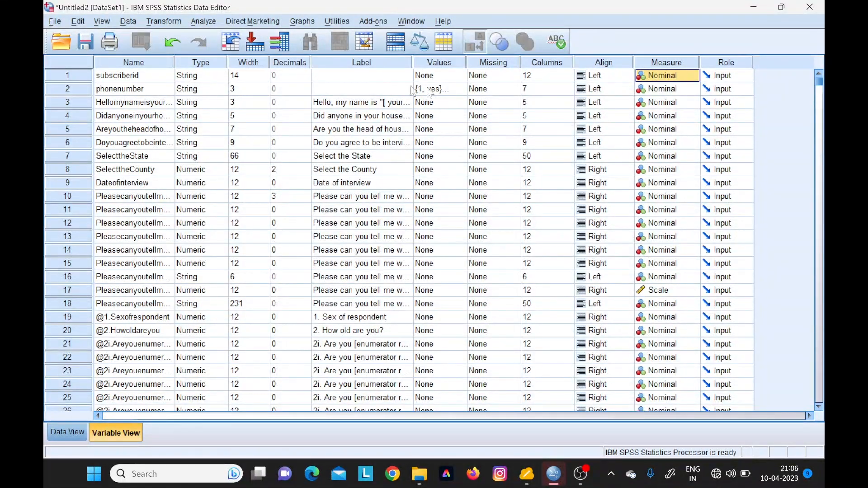
Step: Create a new empty dataset and show its Variable View
left_click(83, 435)
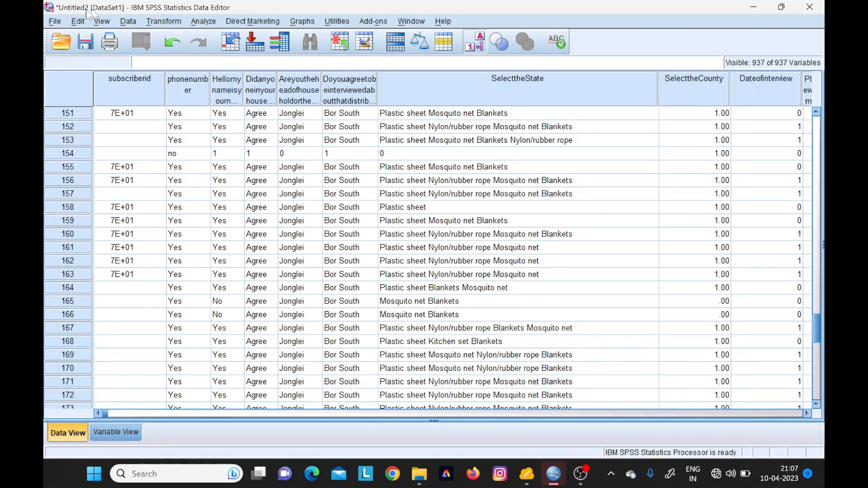
left_click(55, 21)
mouse_move(159, 42)
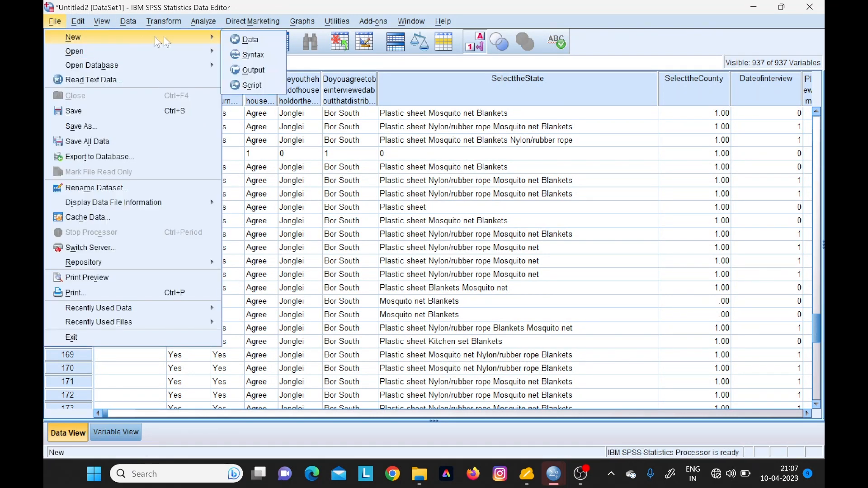
left_click(253, 40)
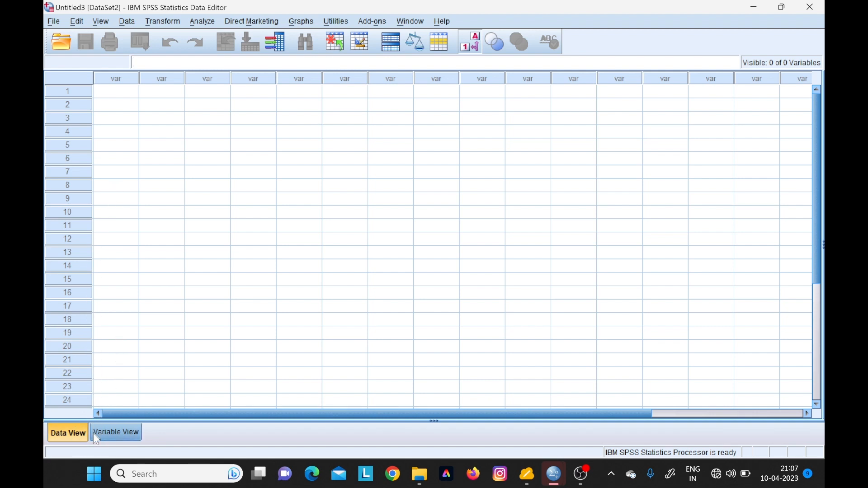
left_click(120, 436)
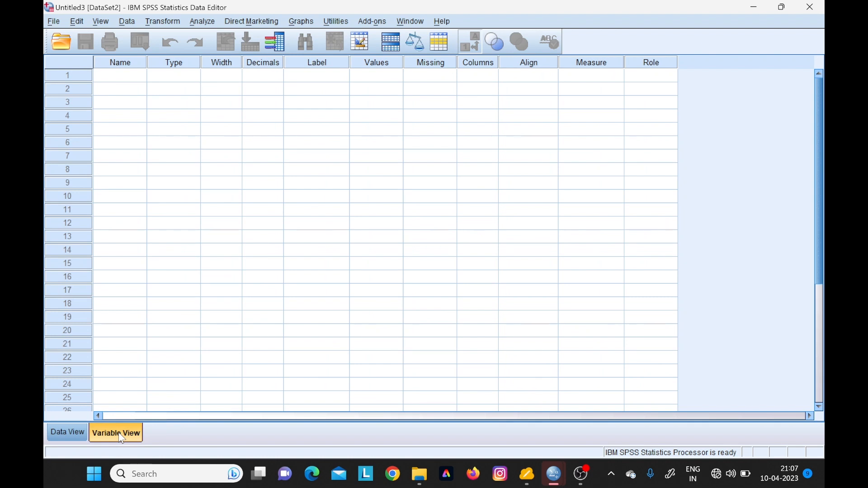
Step: Name the first variable "country" and set its type to String
left_click(108, 77)
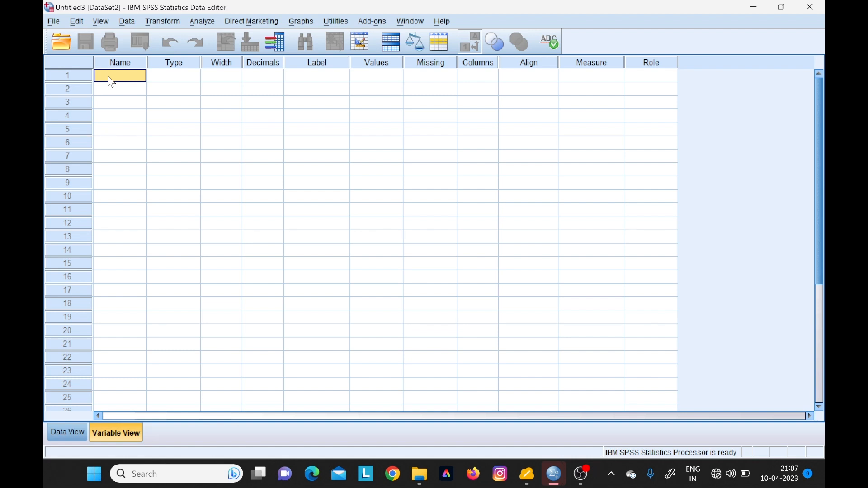
type("country")
left_click(156, 85)
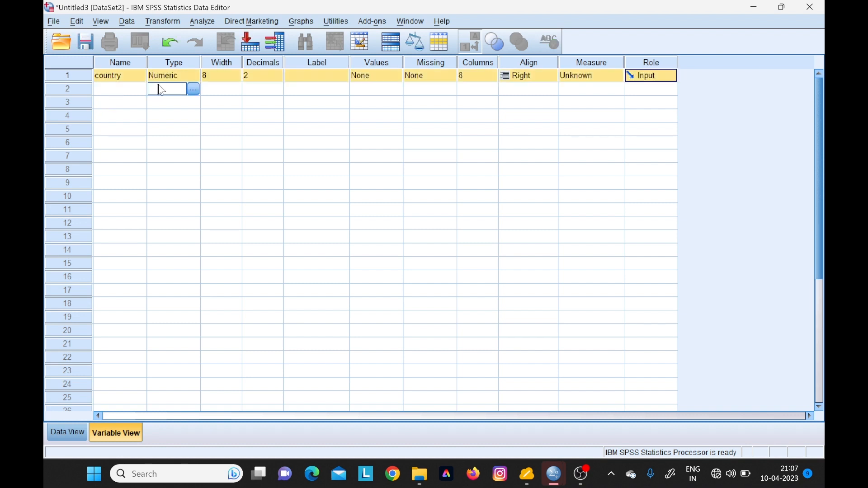
left_click(181, 76)
left_click(194, 76)
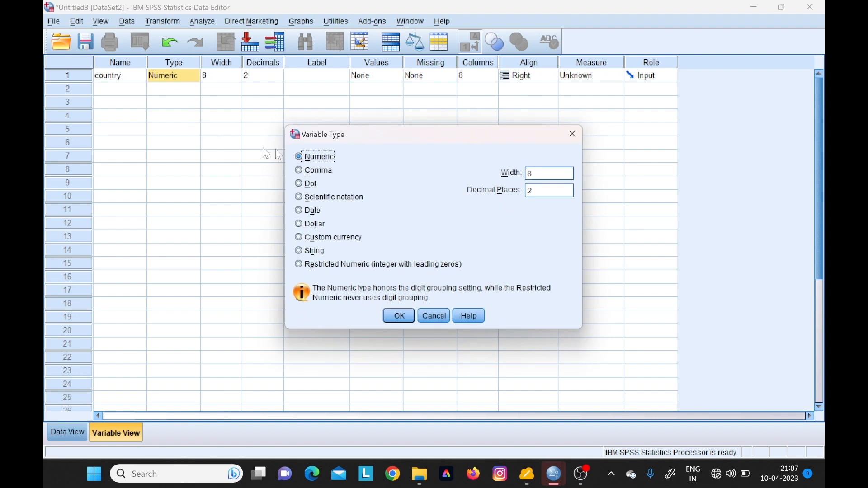
left_click(311, 251)
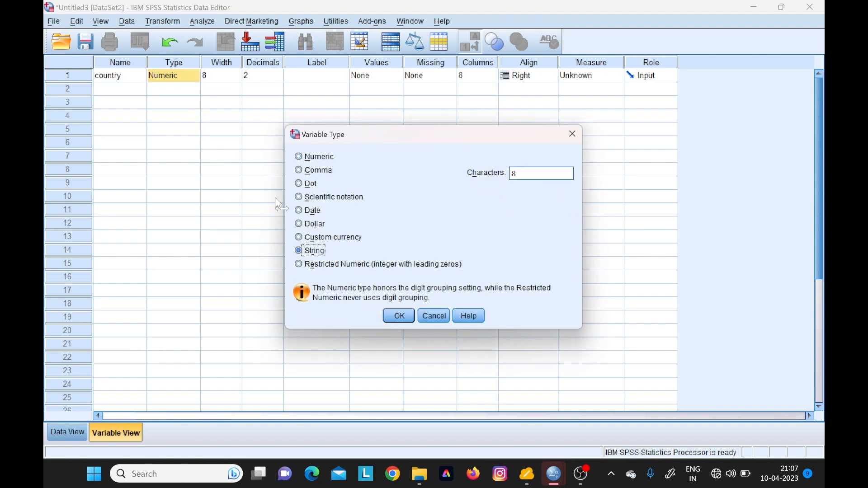
left_click(395, 316)
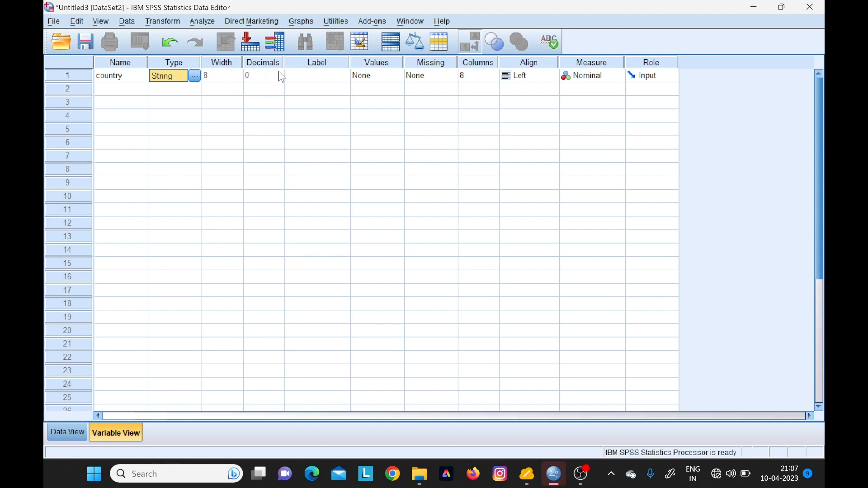
Step: Label the country variable "names of country you come from" and narrow the Label column
left_click(341, 76)
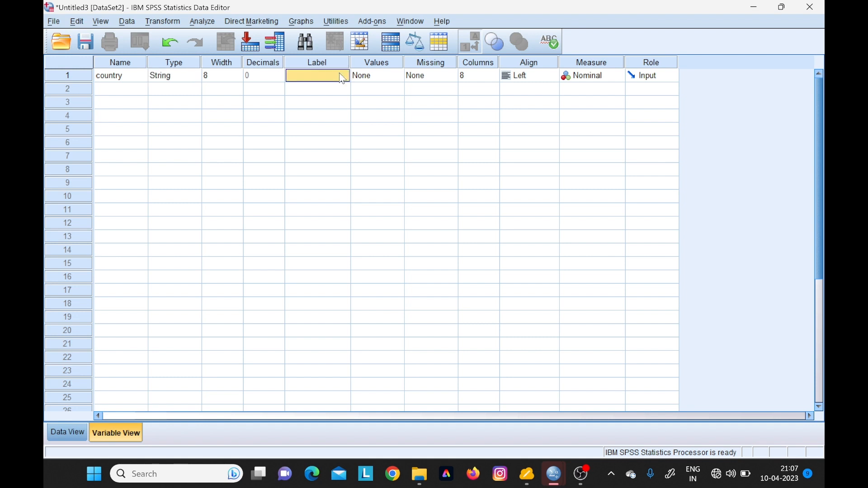
left_click(339, 73)
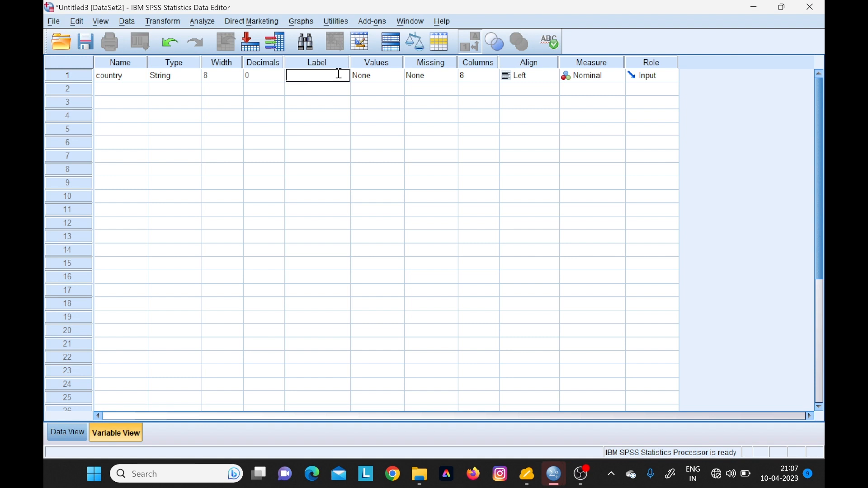
type("names of country")
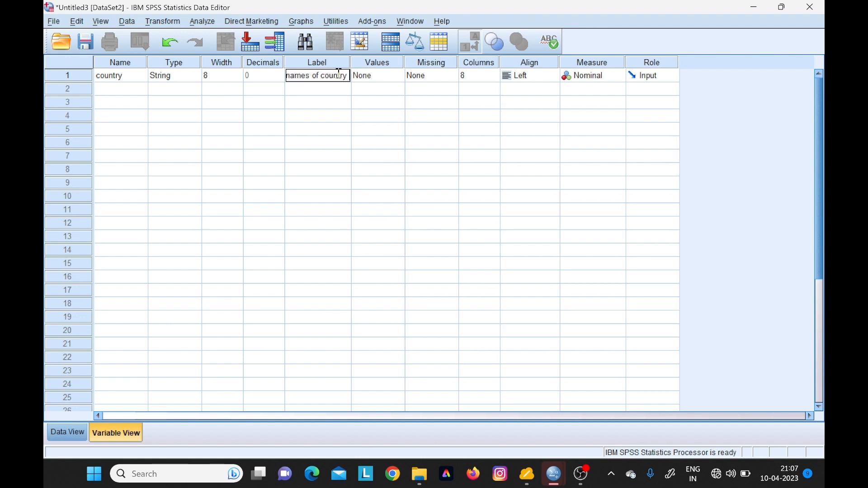
type(" you c")
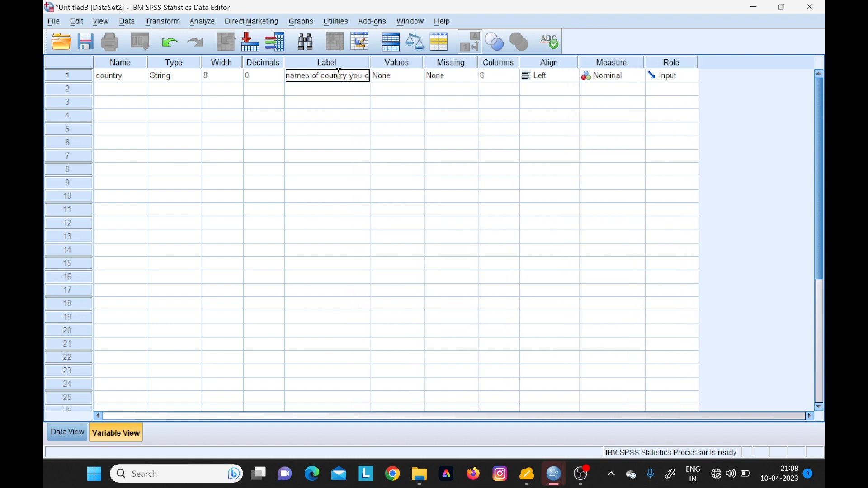
type("ome from")
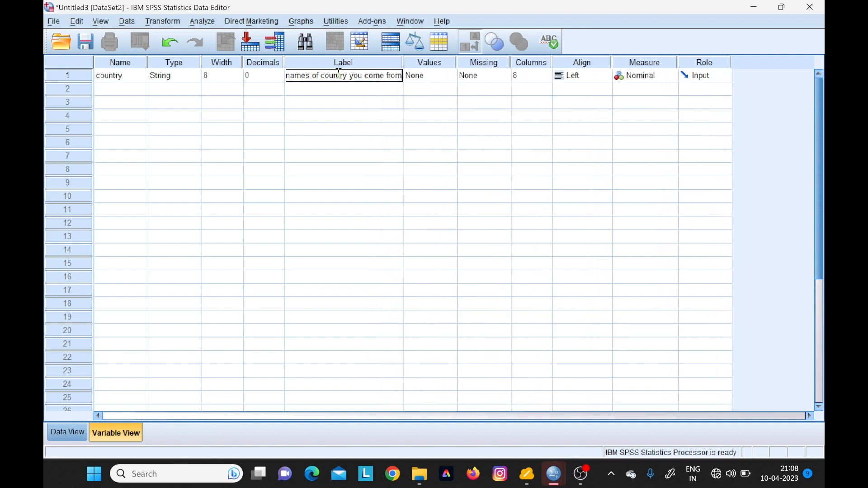
left_click(404, 60)
left_click_drag(403, 61, 361, 60)
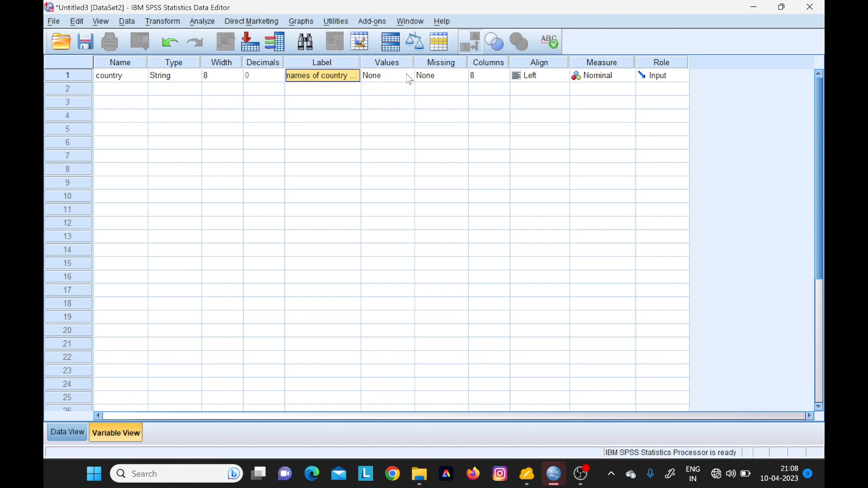
Step: Review the missing values settings of the country variable and keep No missing values
left_click(457, 76)
left_click(462, 76)
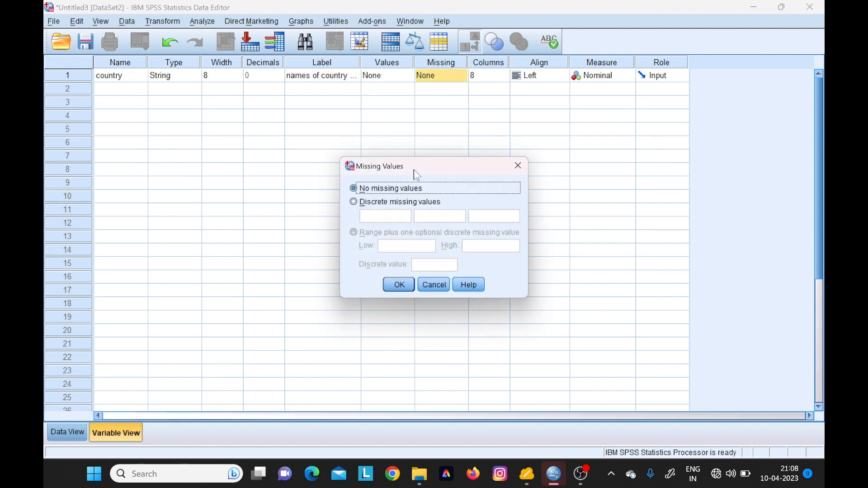
left_click(407, 284)
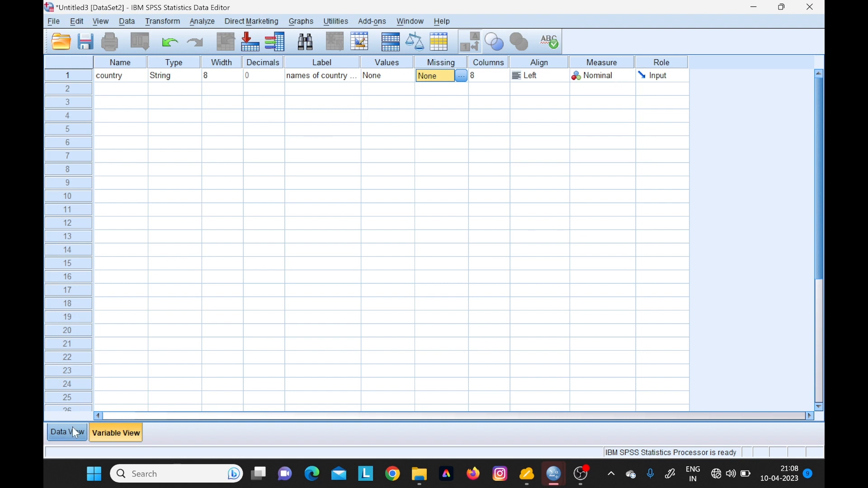
Step: Name the second variable "sex" and keep its type as Numeric
left_click(120, 90)
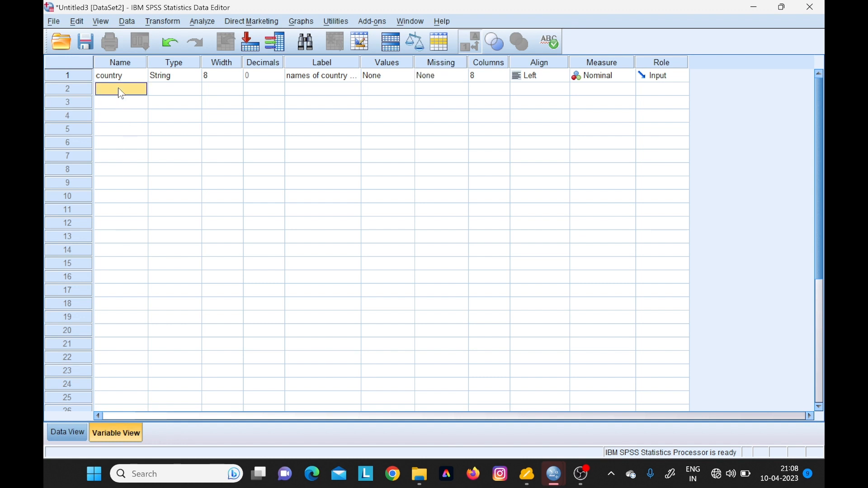
type("sex")
left_click(180, 93)
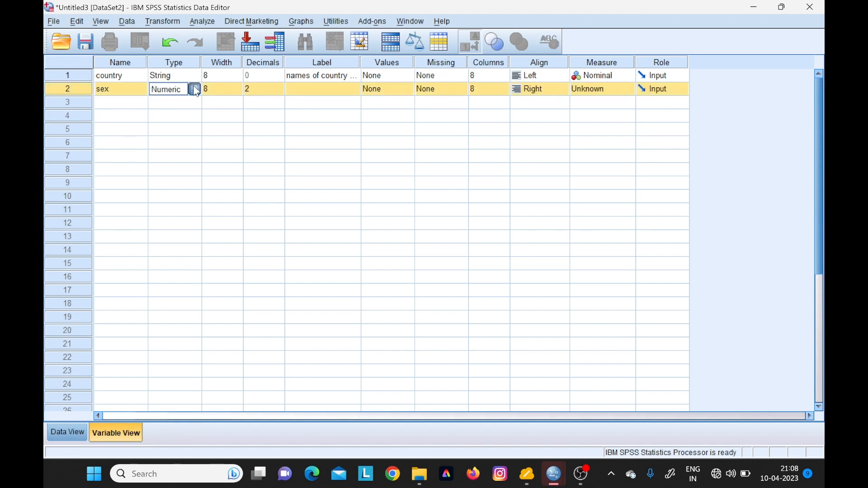
left_click(195, 89)
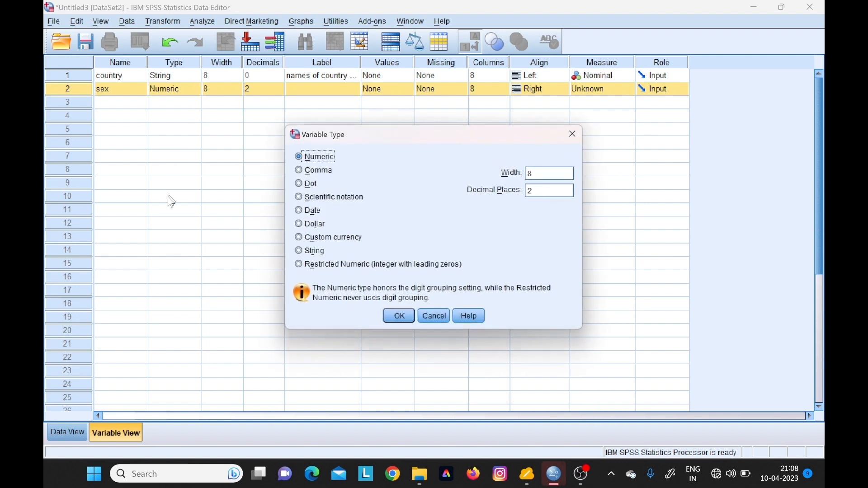
left_click(307, 252)
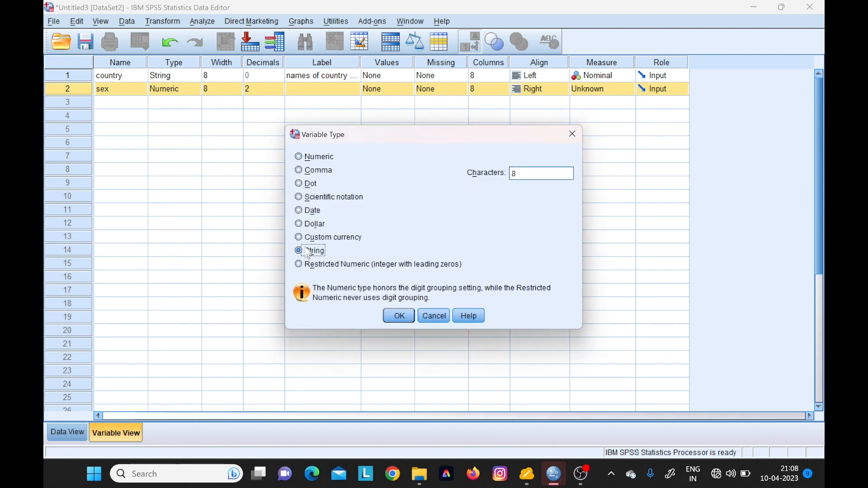
left_click(314, 158)
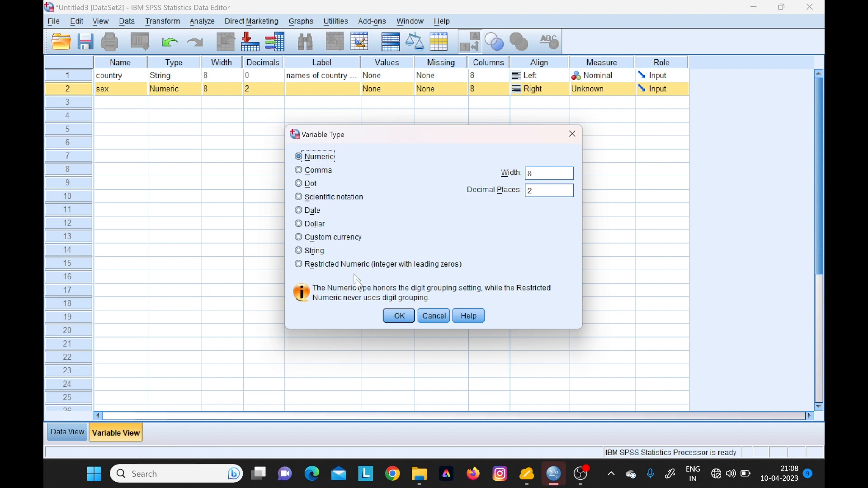
left_click(397, 316)
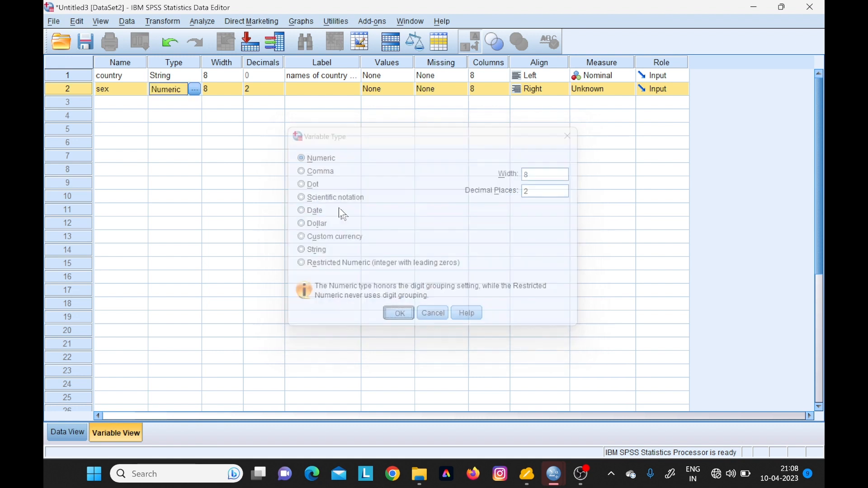
Step: Set the sex variable's decimals to 0 and its measure to Nominal
left_click(281, 89)
left_click(280, 90)
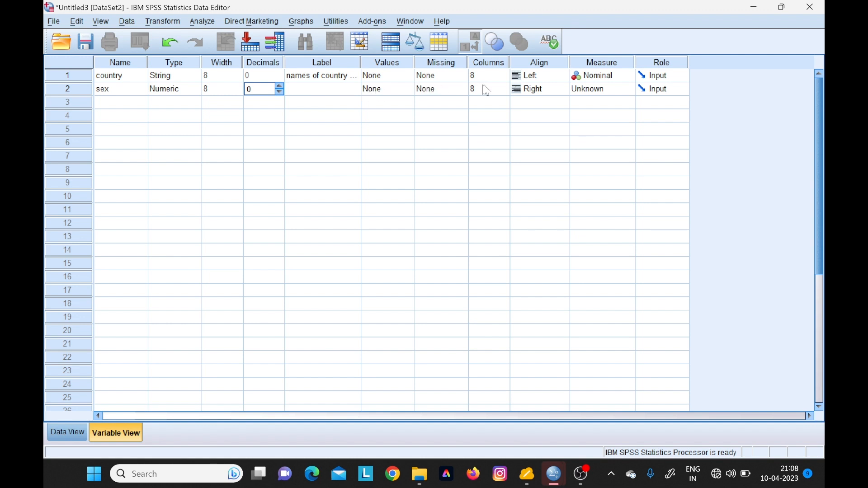
left_click(629, 89)
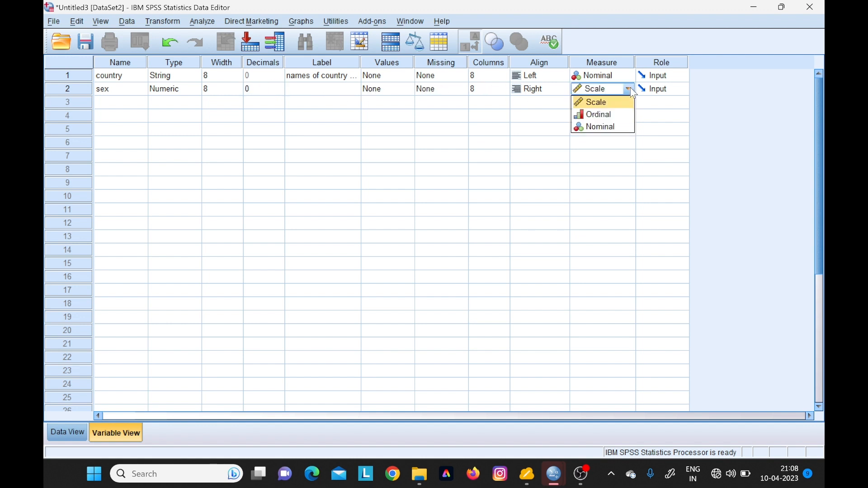
left_click(599, 127)
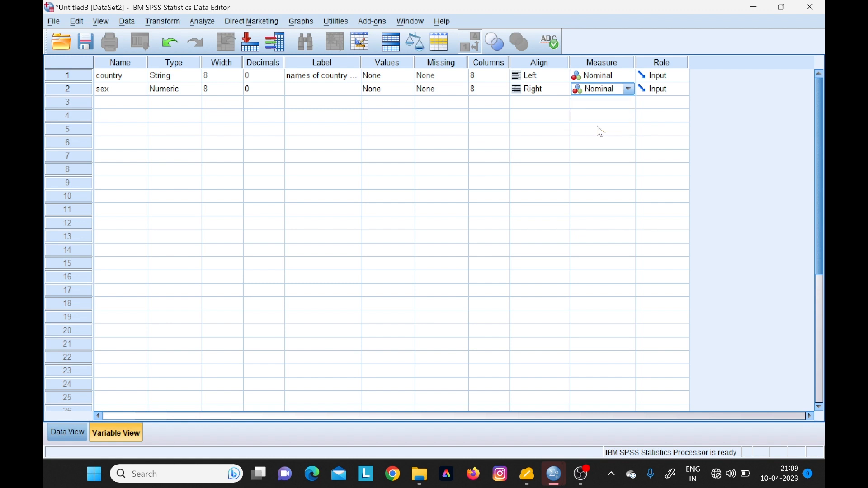
Step: Add a third variable named "age"
left_click(83, 102)
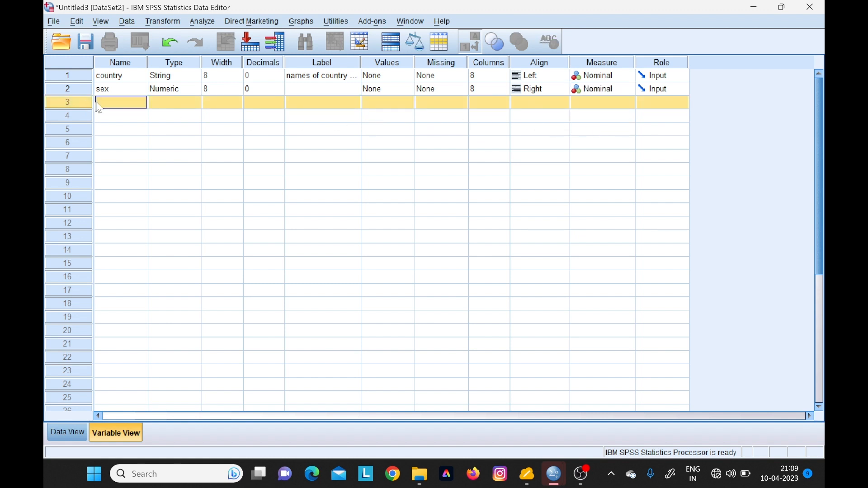
left_click(106, 107)
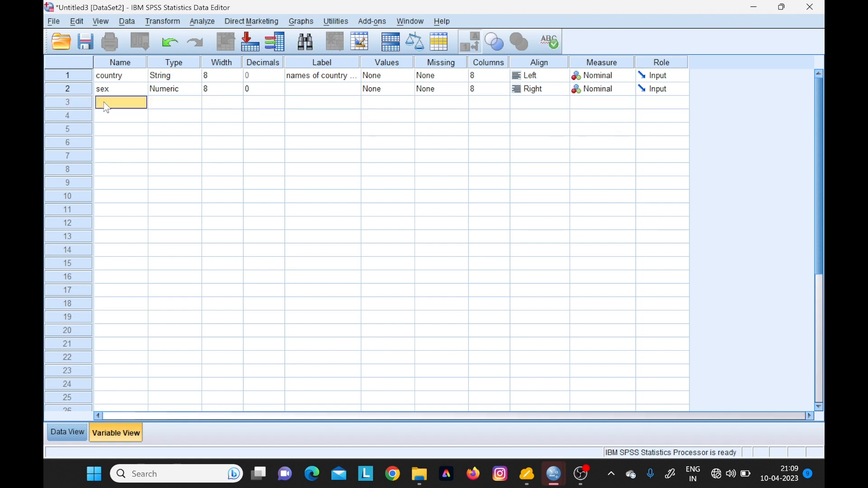
type("age")
Step: Label the sex variable "sex of respondants"
left_click(299, 89)
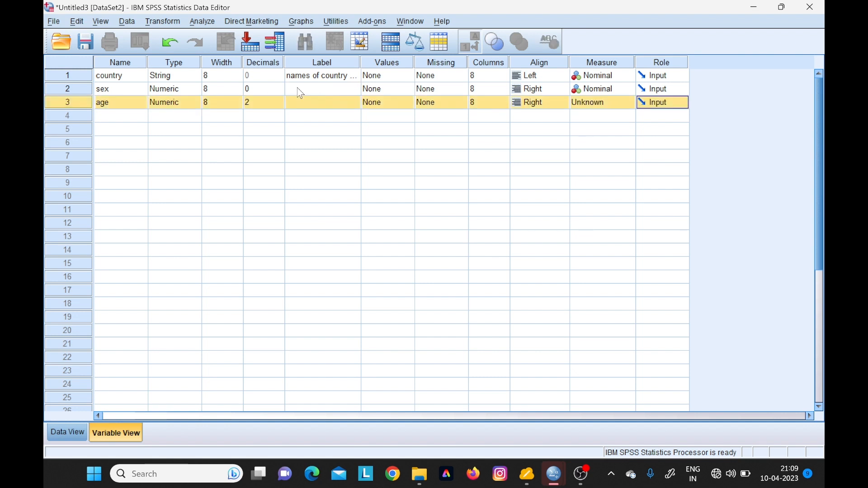
left_click(298, 89)
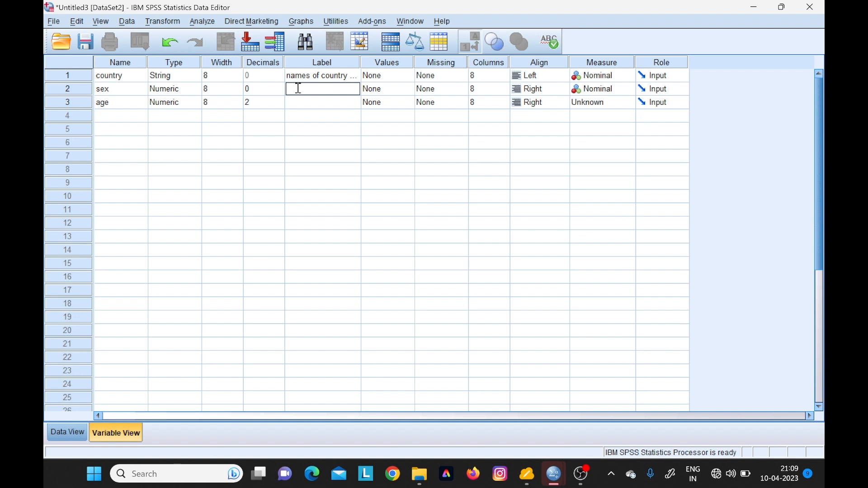
type("sex of respondants")
Step: Label the age variable "age of respondants" and set its measure to Scale
left_click(297, 104)
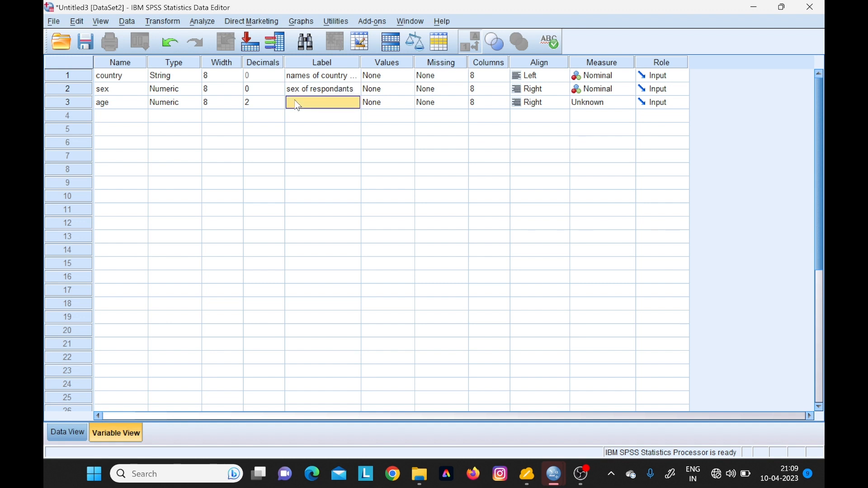
type("age of res")
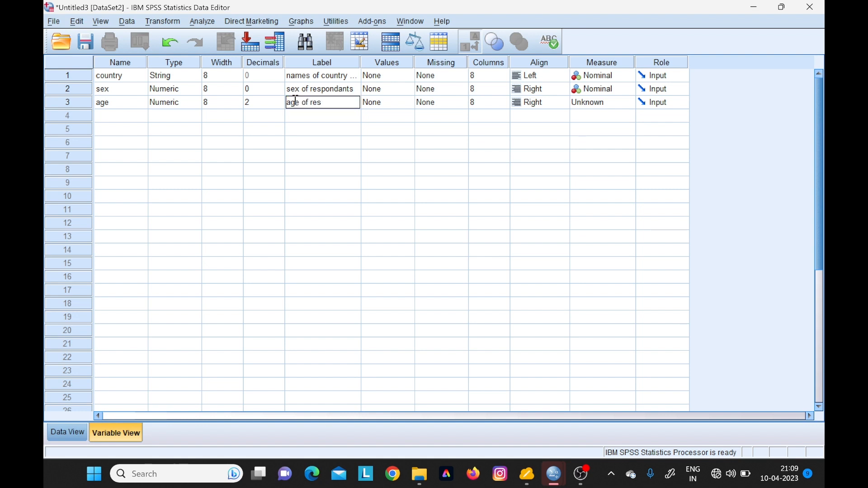
type("pondany")
left_click(627, 104)
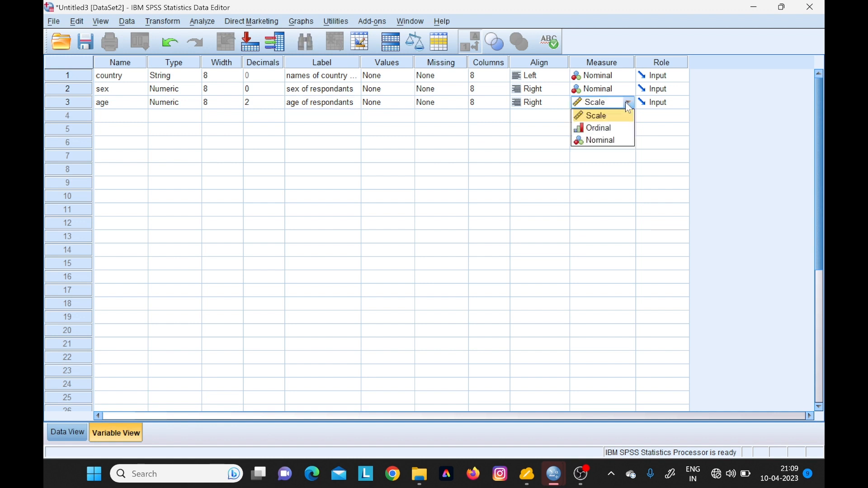
left_click(607, 115)
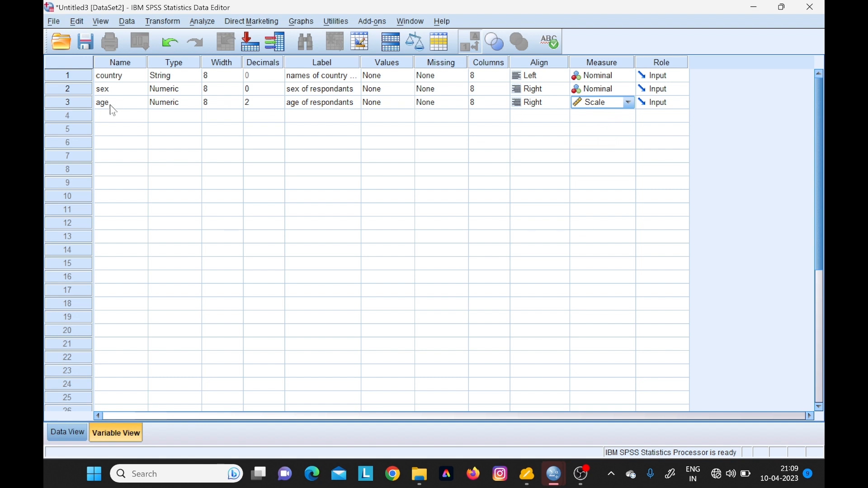
Step: Add a fourth variable named "scores", keeping the Numeric type, and set its decimals to 1
left_click(105, 116)
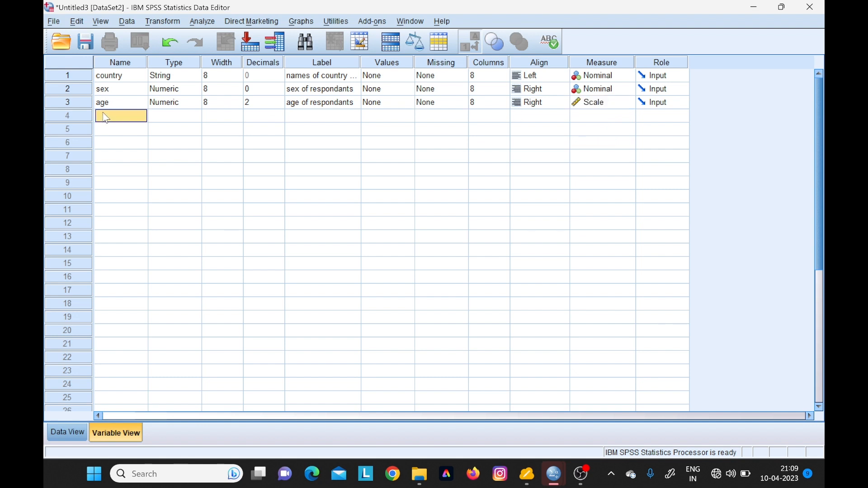
type("scores")
left_click(224, 117)
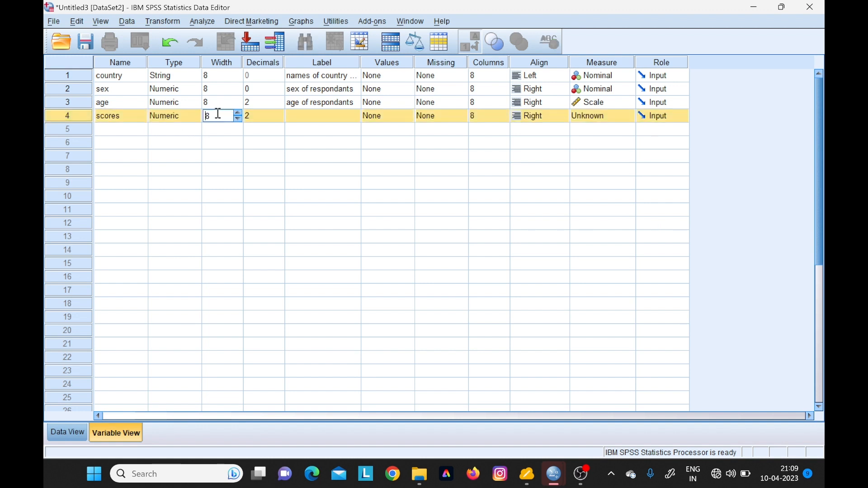
left_click(197, 113)
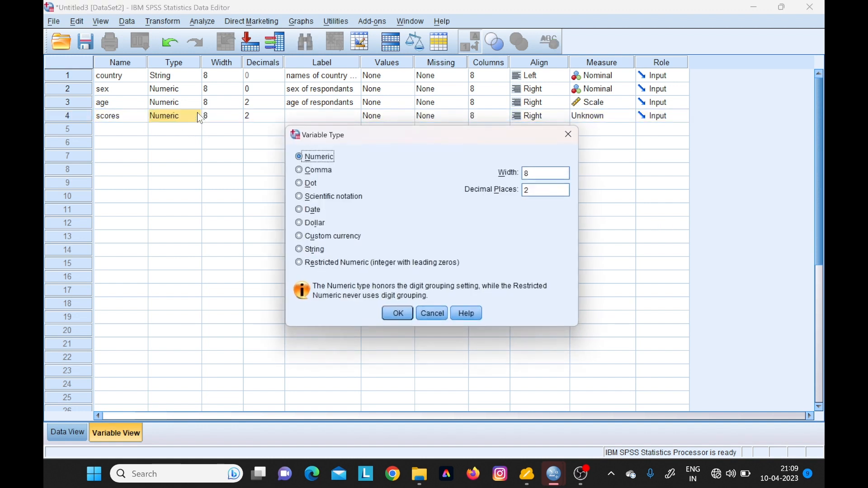
left_click(399, 315)
left_click(267, 115)
left_click(281, 119)
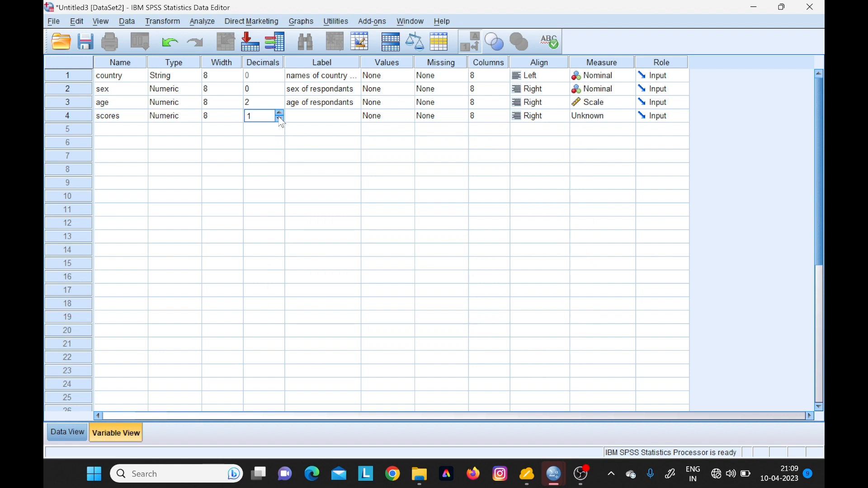
Step: Label the scores variable "scores of respondant" and set its measure to Scale
left_click(341, 118)
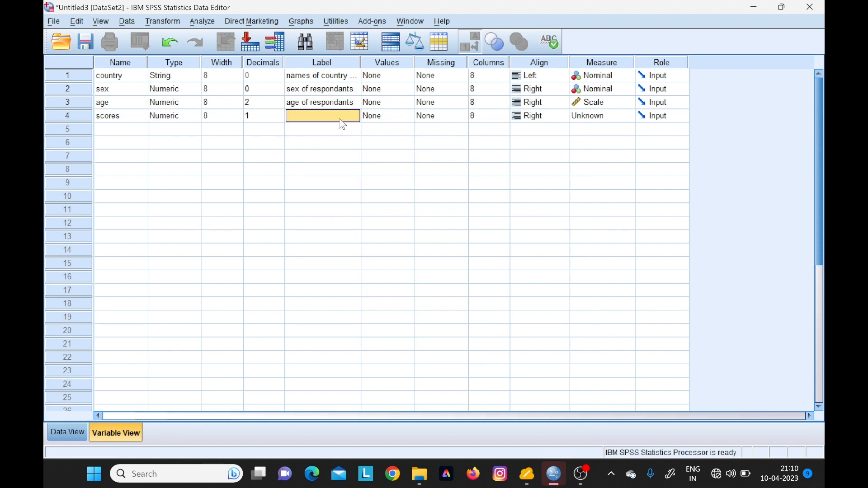
type("scores")
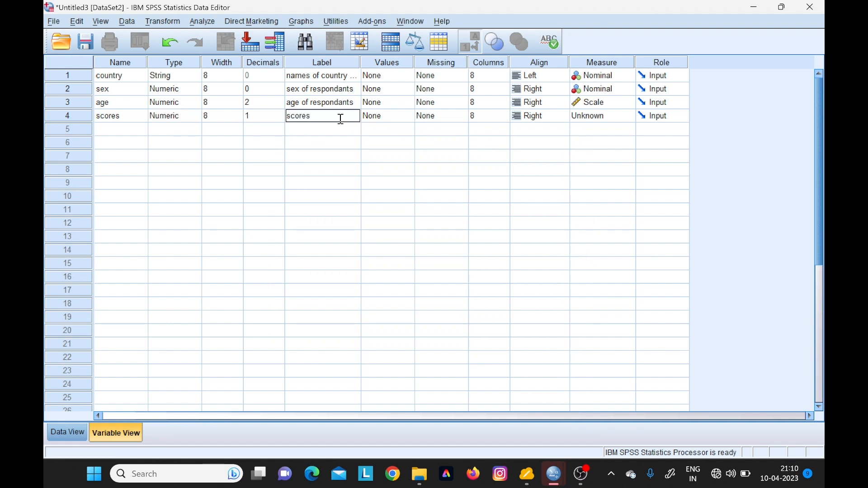
type(" of respondant")
left_click(626, 118)
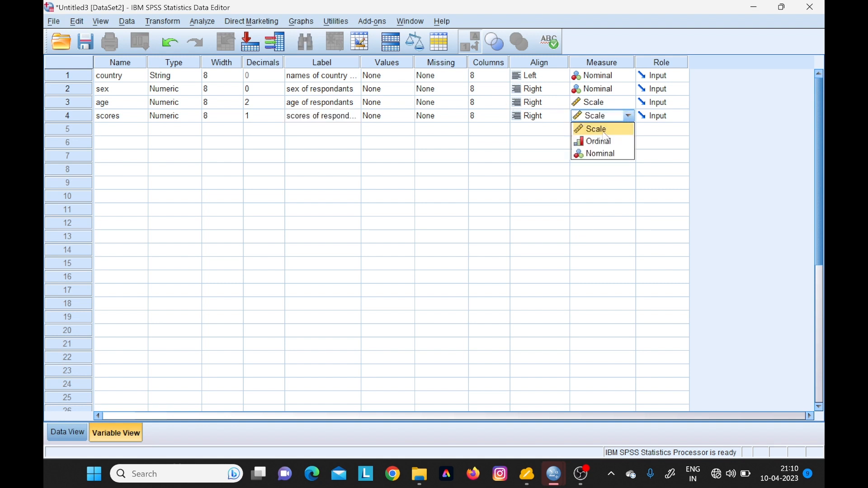
left_click(597, 129)
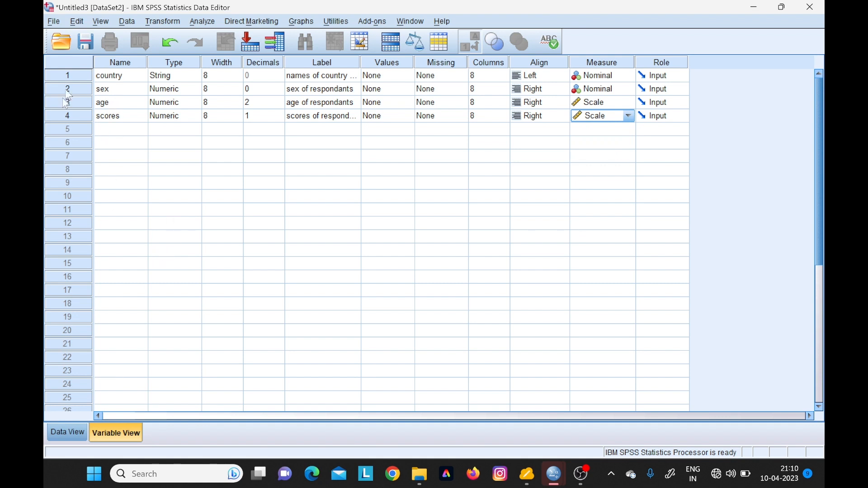
Step: Switch to the Data View and enter "canada" and "india" as the first two country values
left_click(72, 432)
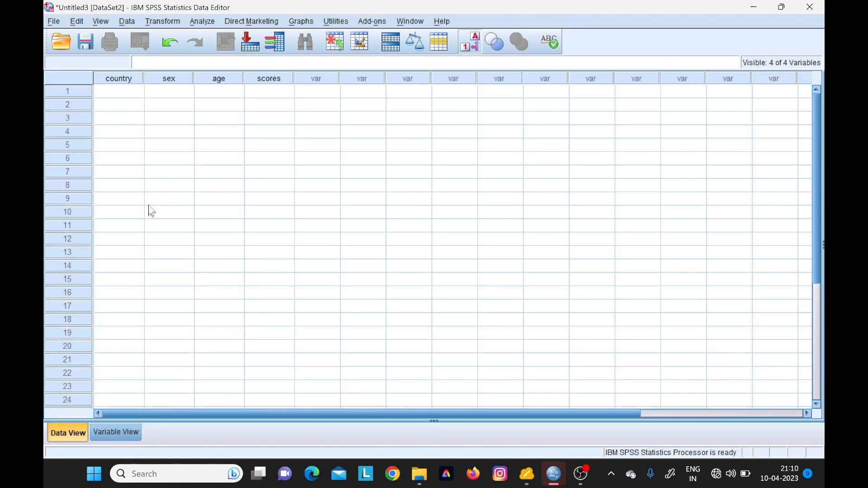
mouse_move(119, 87)
left_click(126, 98)
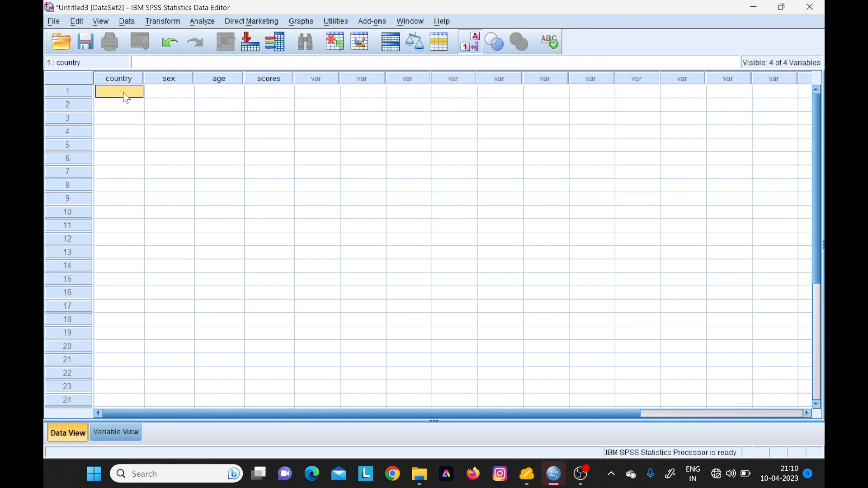
type("canada")
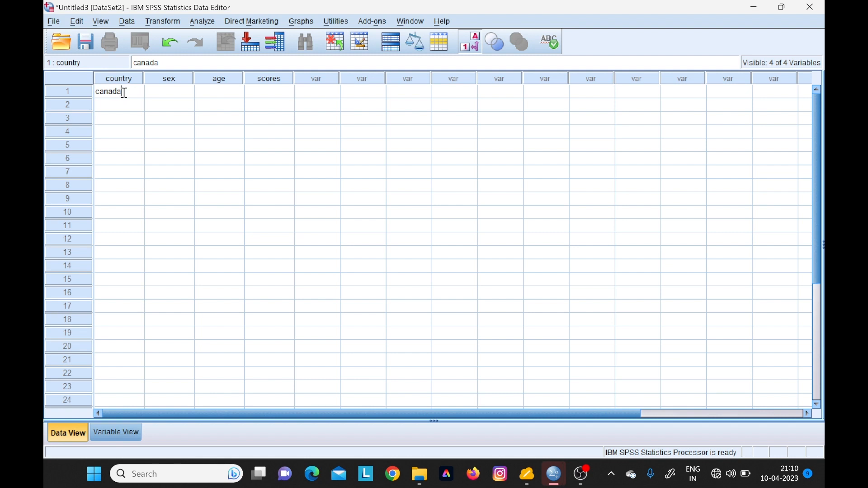
key("Return")
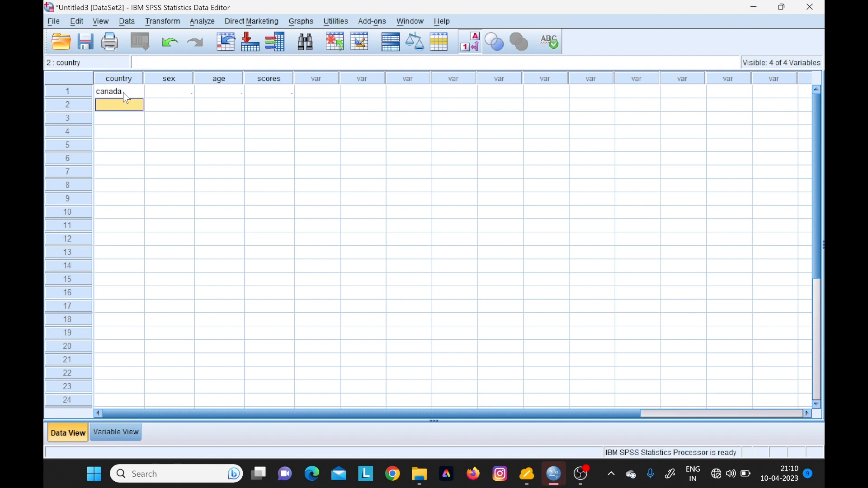
type("india")
key("Return")
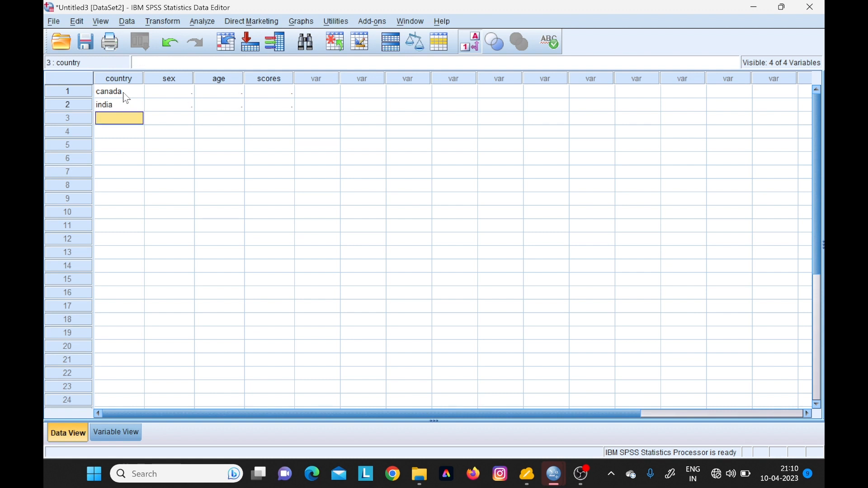
Step: Enter "Uganda" as the third country value, correcting the mistyped capitals and spelling
type("ug")
key("Caps_Lock")
type("NADA")
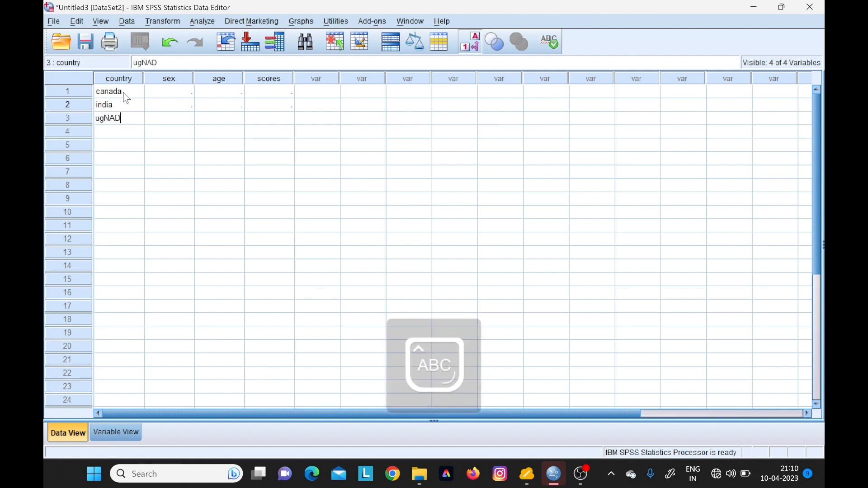
key("BackSpace")
key("BackSpace")
key("BackSpace")
key("BackSpace")
key("BackSpace")
key("BackSpace")
type("U")
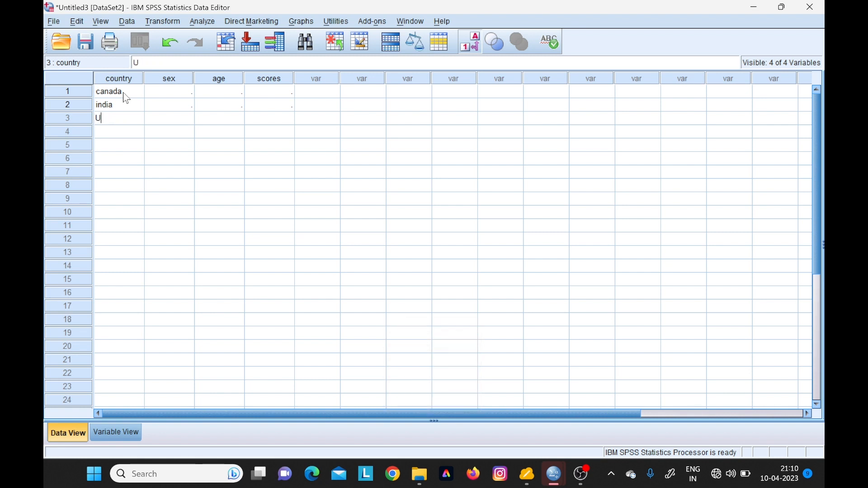
key("Caps_Lock")
type("ganda")
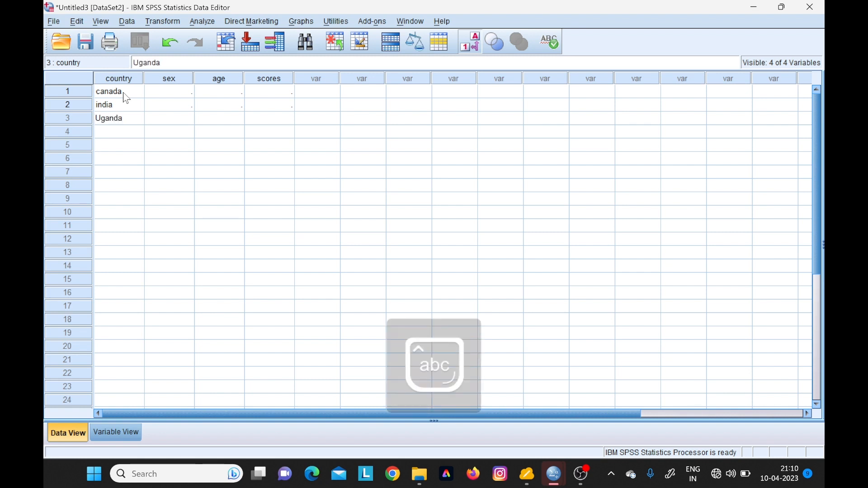
key("Return")
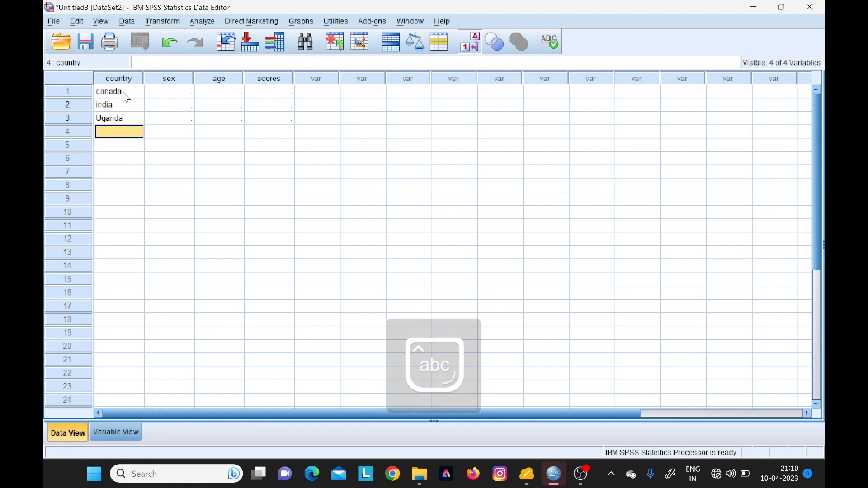
Step: Enter "Kenya" as the fourth country value
key("Caps_Lock")
type("K")
key("Caps_Lock")
type("enya")
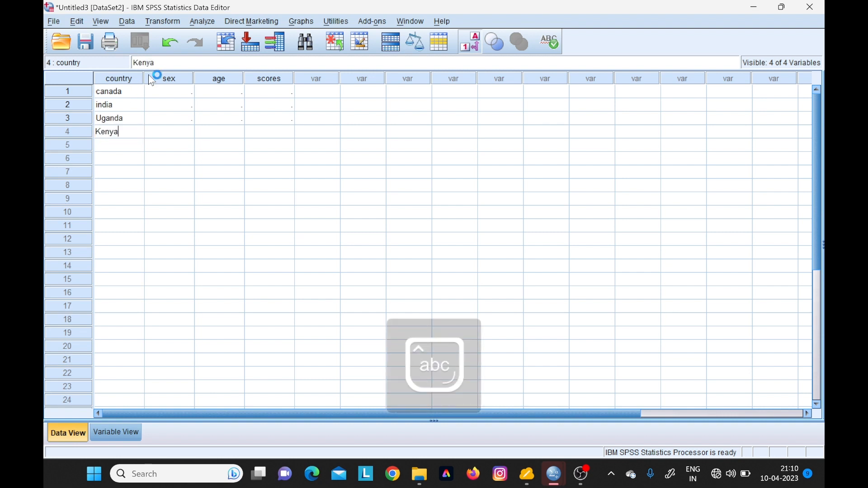
Step: Try to enter "female" as the first value of the sex variable
left_click(163, 90)
type("female")
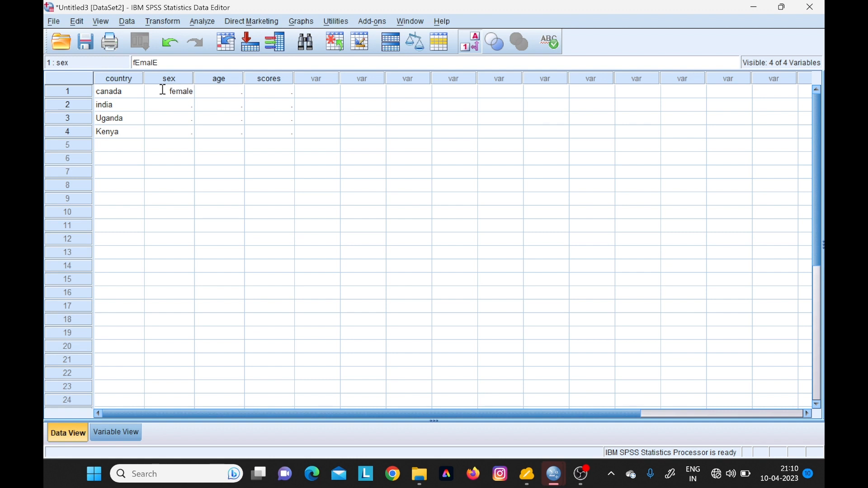
left_click(178, 109)
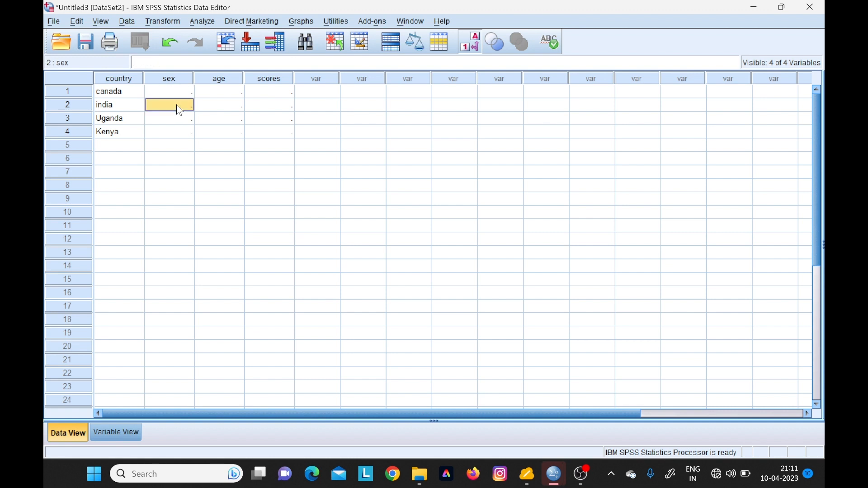
left_click(184, 93)
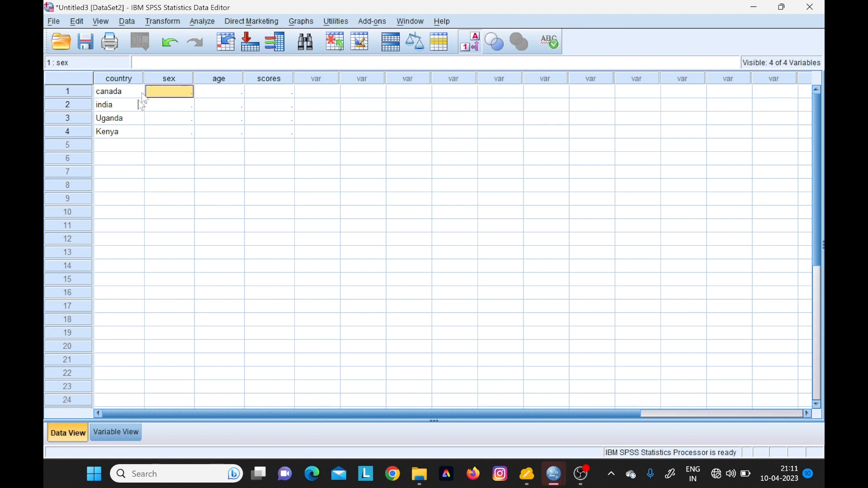
Step: Change the sex variable's type to String in the Variable View
left_click(108, 433)
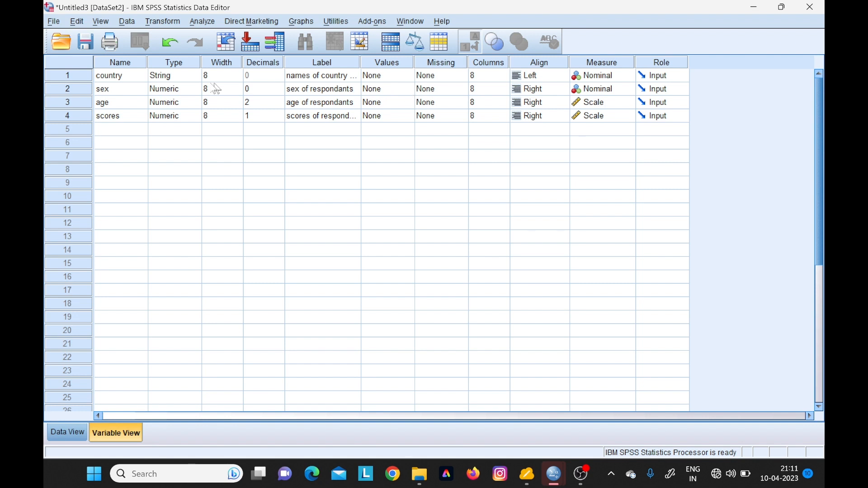
left_click(196, 89)
left_click(196, 89)
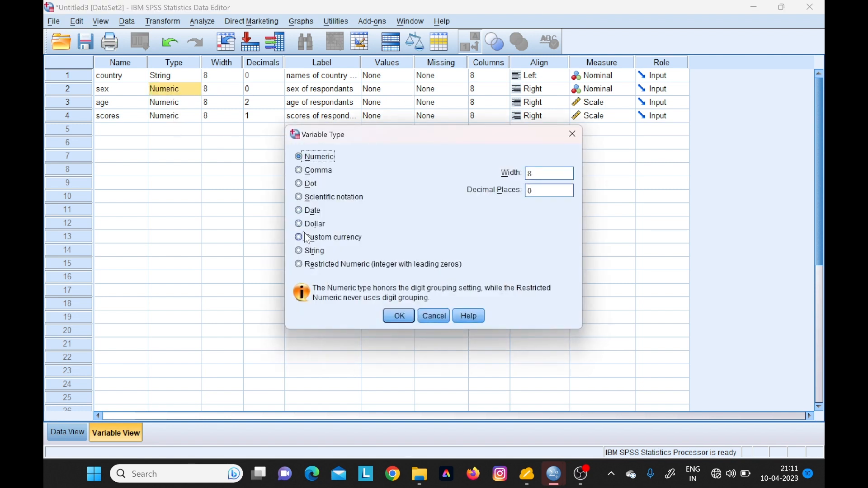
left_click(312, 251)
left_click(389, 316)
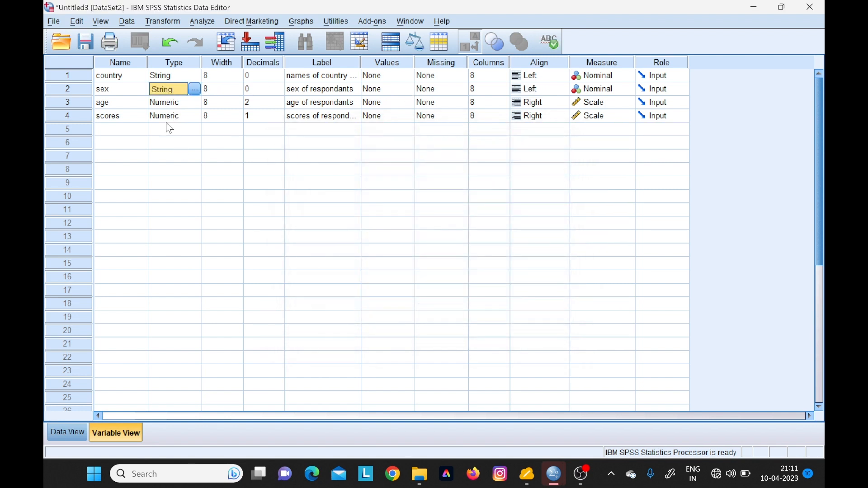
Step: Return to the Data View and enter "famale", "male", "male" and "femal" as the sex values of the four cases
left_click(71, 437)
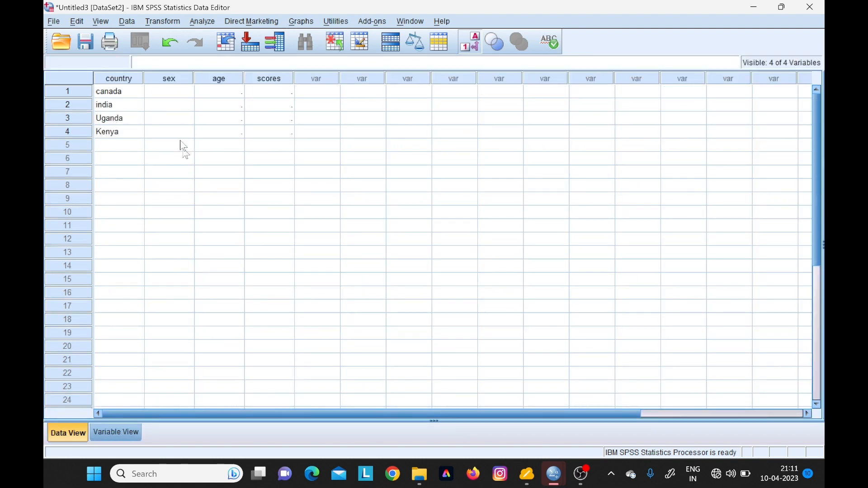
left_click(171, 92)
type("famale")
key("Return")
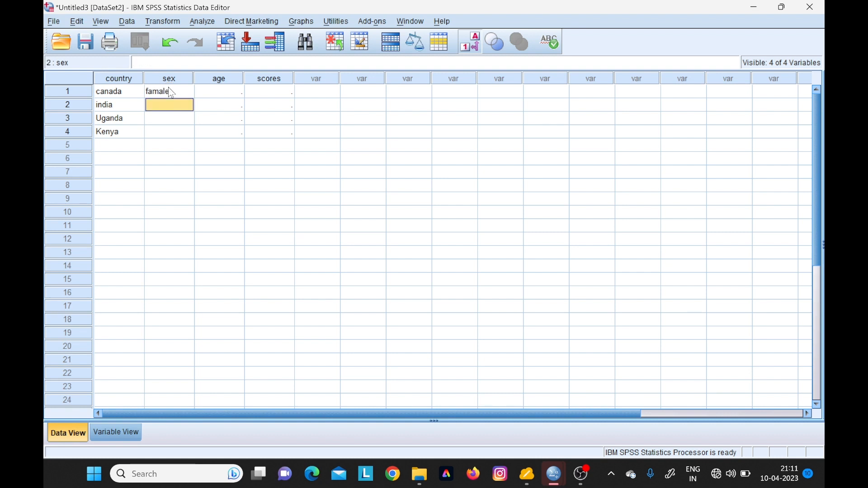
type("male")
key("Return")
type("male")
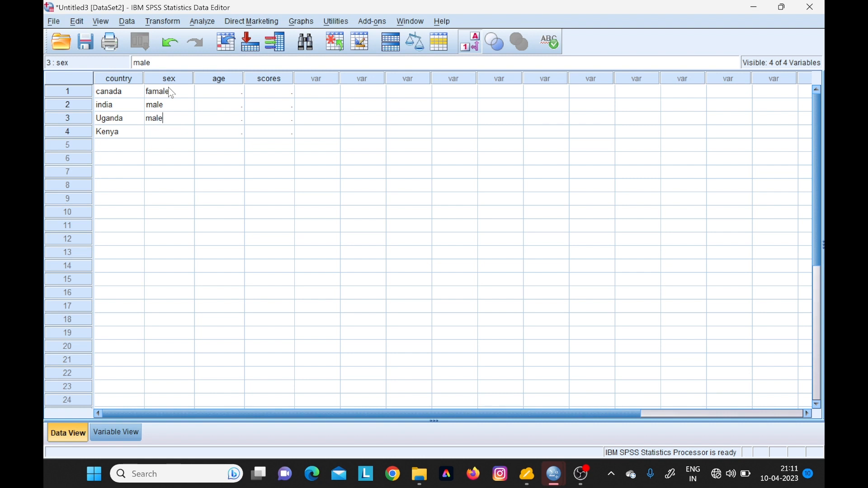
key("Return")
type("femal")
left_click(181, 92)
Step: Enter the ages 12, 24, 5 and 20 for the four cases
left_click(223, 95)
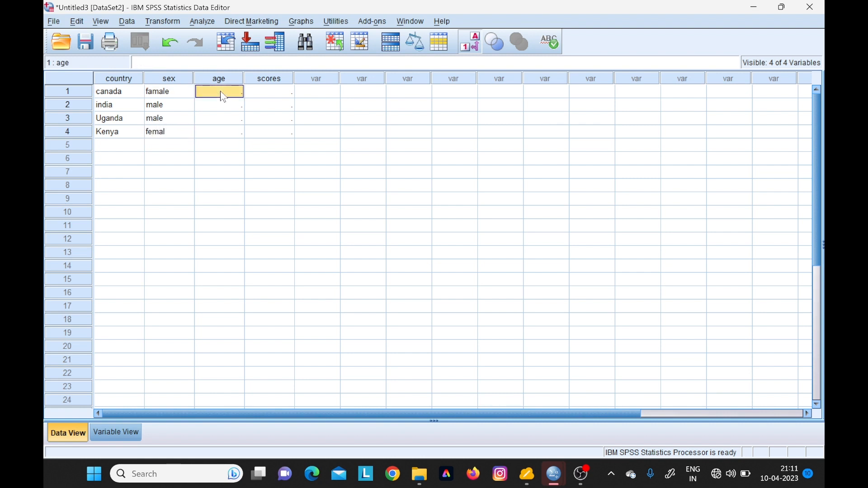
type("12")
key("Return")
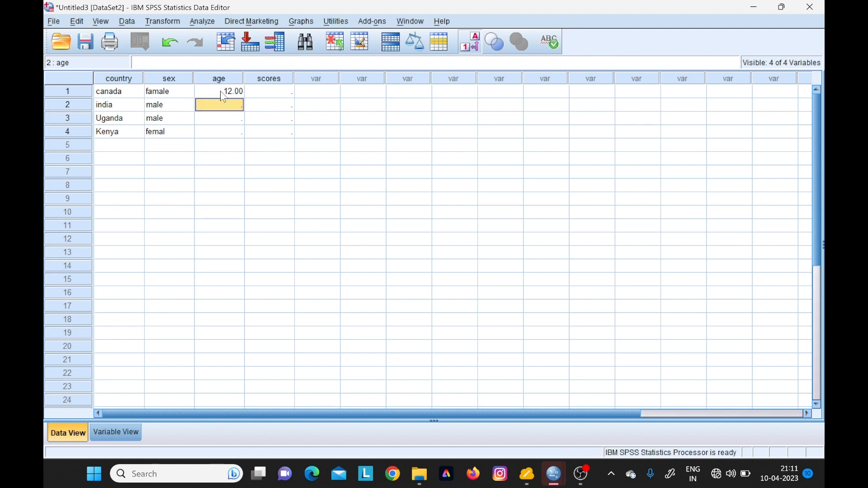
type("24")
key("Return")
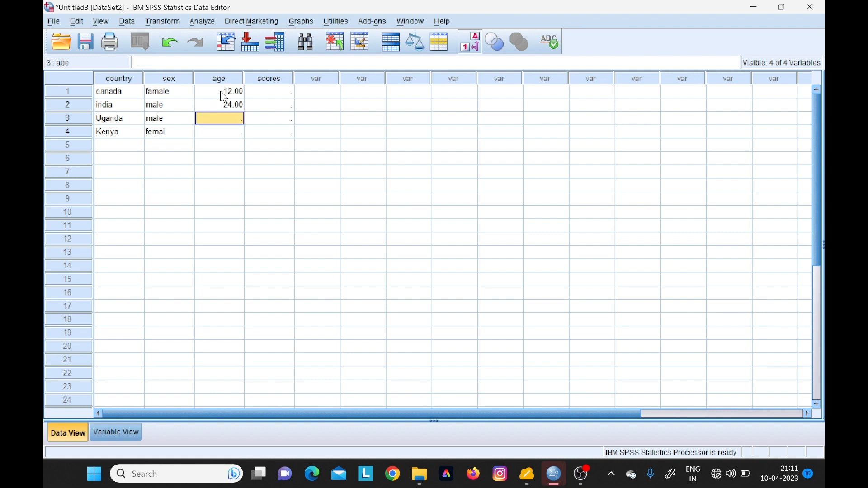
type("5")
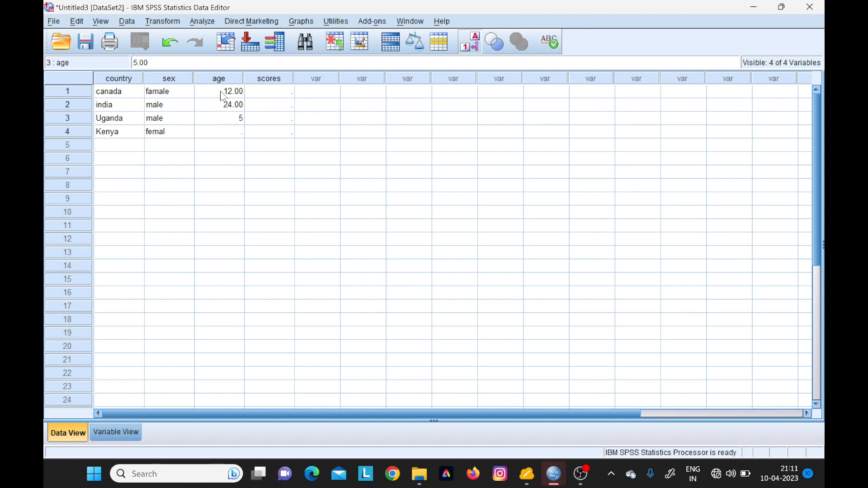
key("Return")
type("20")
key("Return")
type("45")
key("Escape")
Step: Enter the scores 50, 30, 67 and 89 for the four cases
left_click(271, 91)
type("50")
key("Return")
type("30")
key("Return")
type("67")
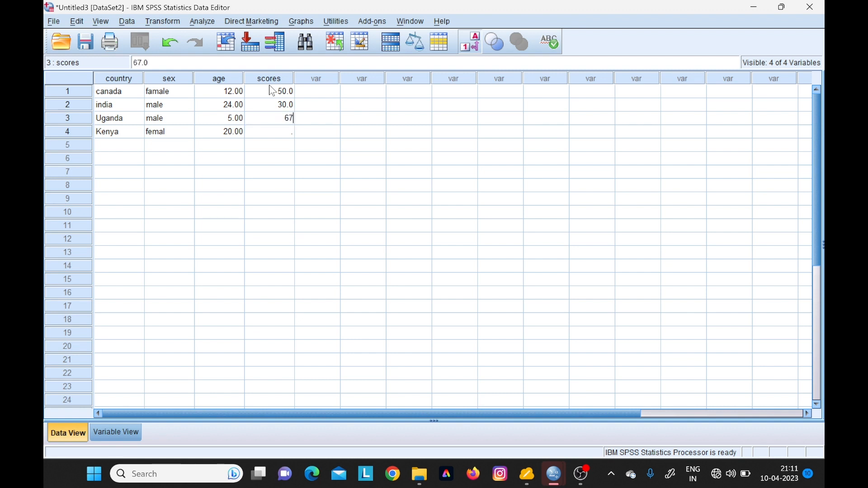
key("Return")
type("89")
left_click(302, 145)
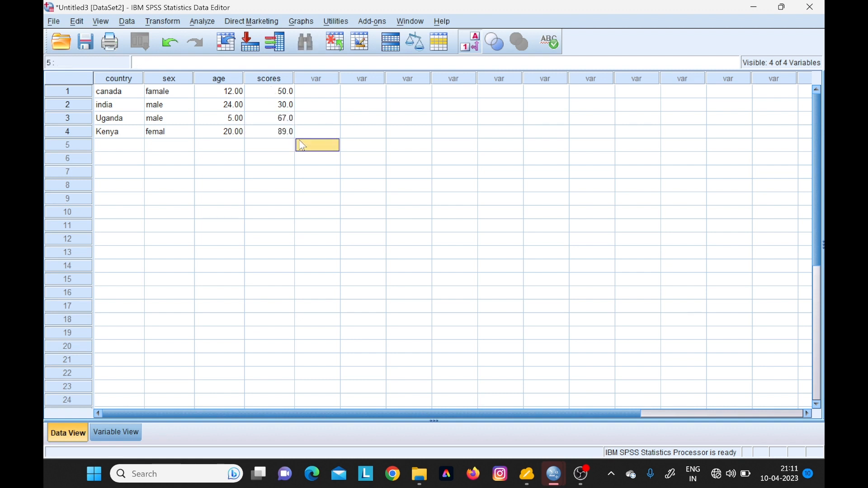